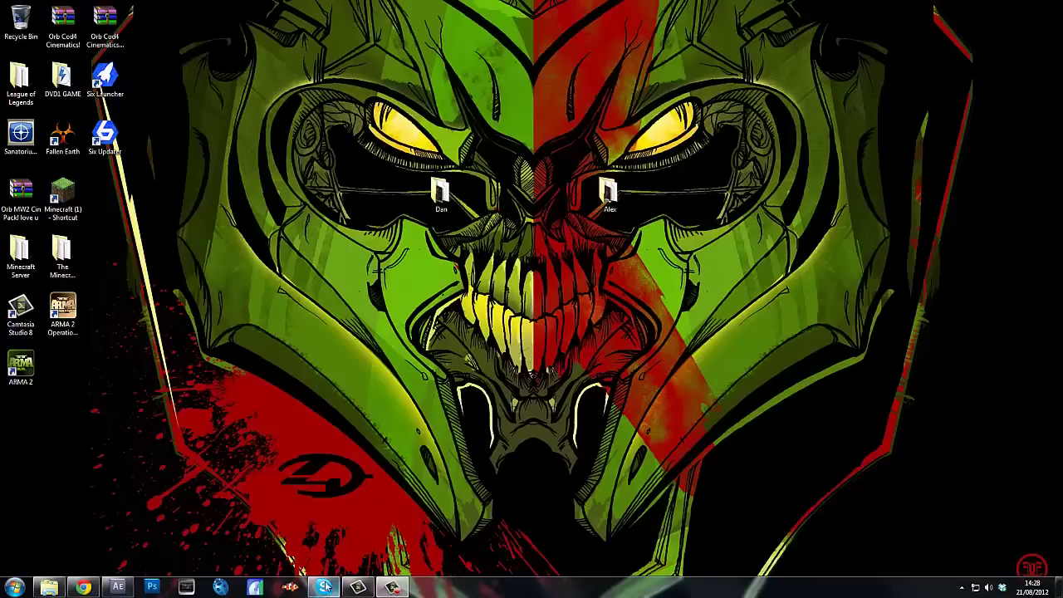
# Park the playhead at 0;00;00;38, where the masked figure lunges forward with the gun
pyautogui.click(116, 586)
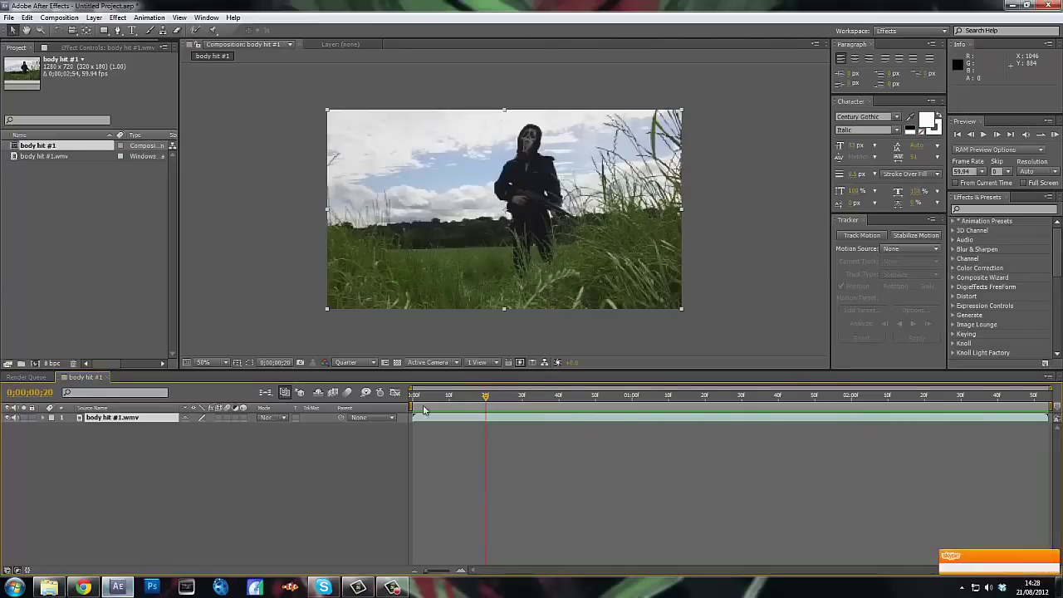
pyautogui.moveTo(487, 402); pyautogui.dragTo(551, 390)
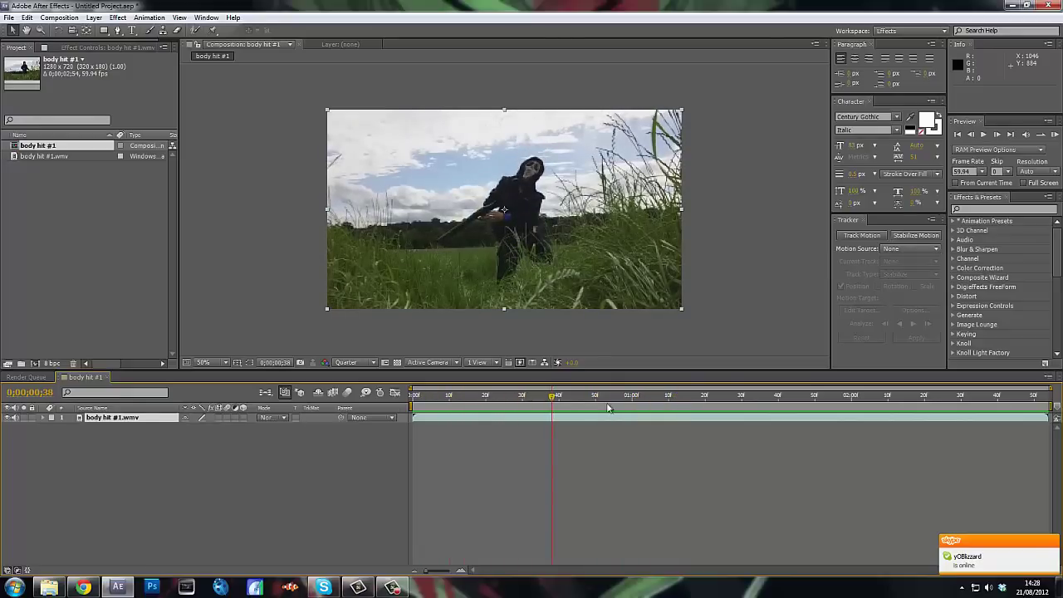
pyautogui.click(1002, 210)
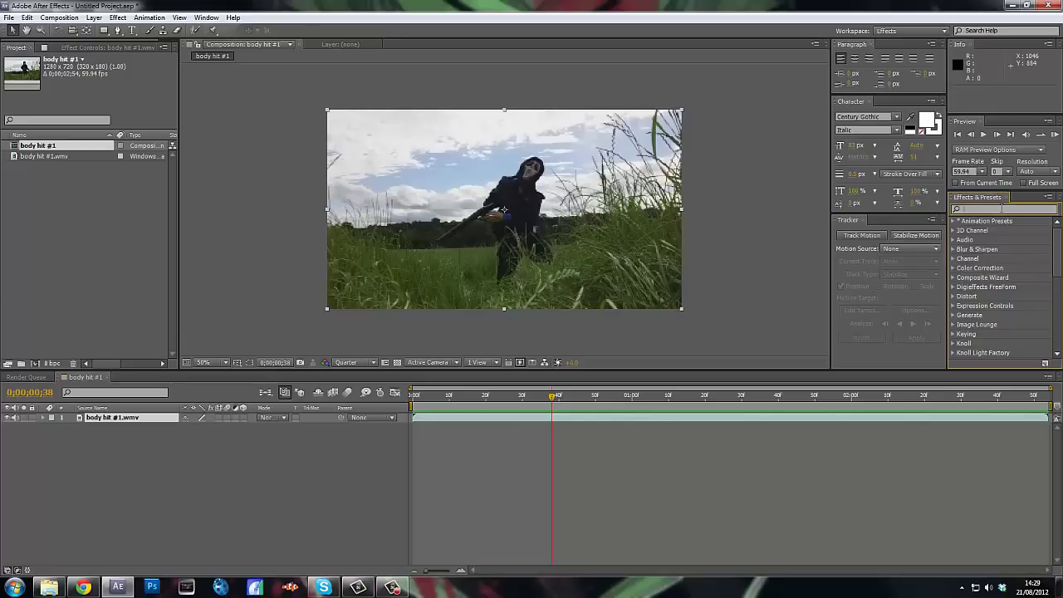
# Search Effects & Presets for 'smoke' and select a Trapcode Particular smoke preset
pyautogui.write('smoke')
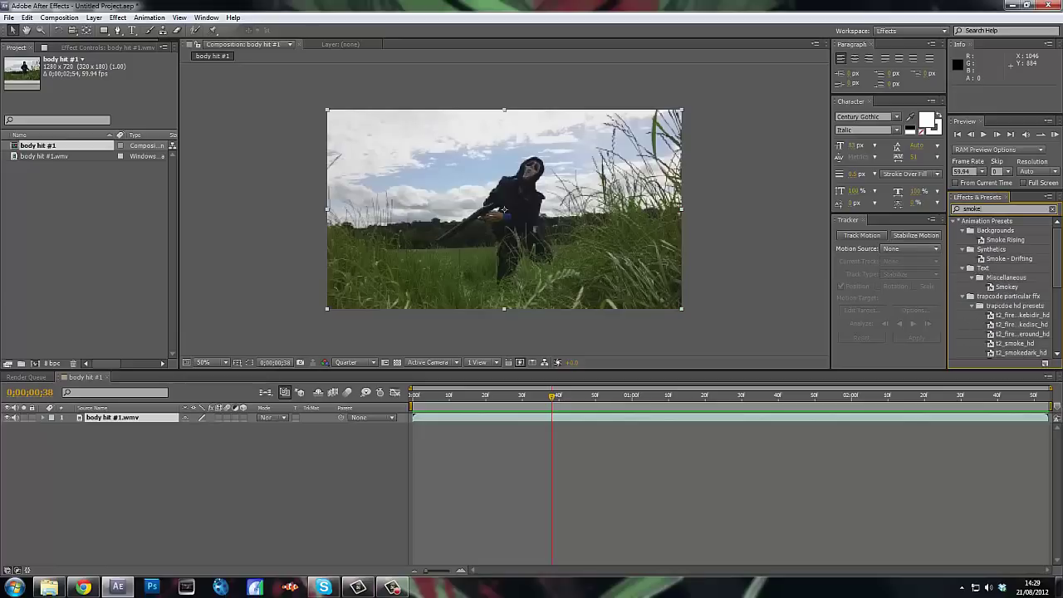
pyautogui.moveTo(1056, 249); pyautogui.dragTo(1055, 277)
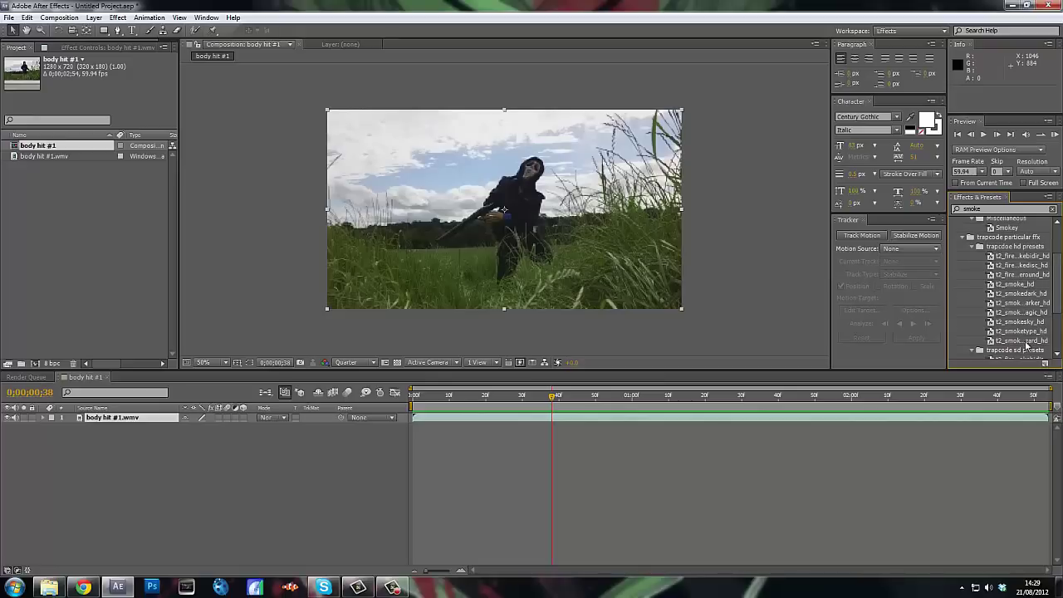
pyautogui.click(1029, 342)
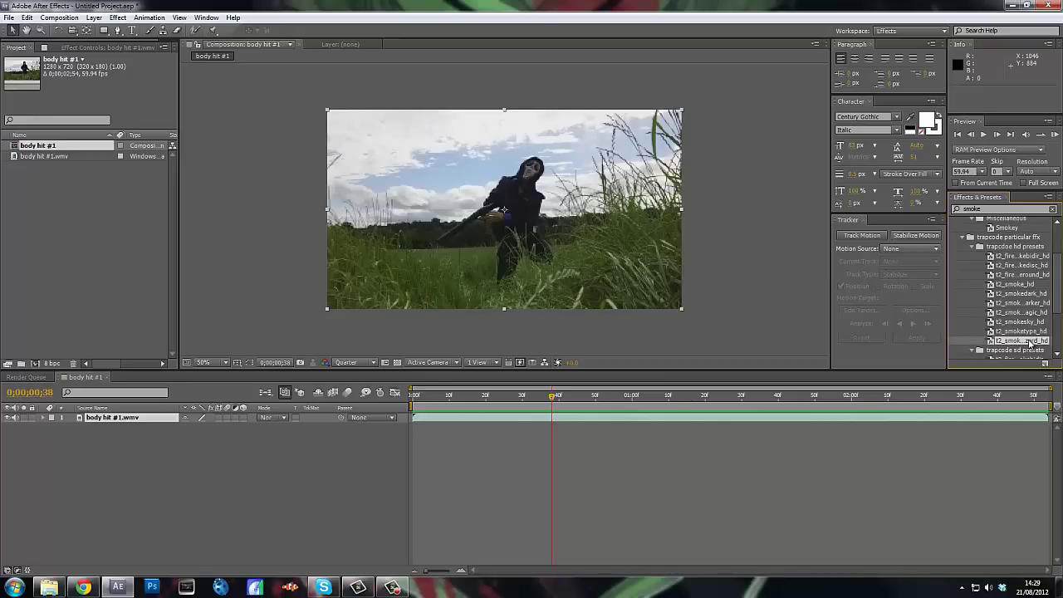
pyautogui.moveTo(1031, 343)
pyautogui.mouseDown()
pyautogui.moveTo(890, 342)
pyautogui.moveTo(1034, 343)
pyautogui.mouseUp()
pyautogui.click(96, 18)
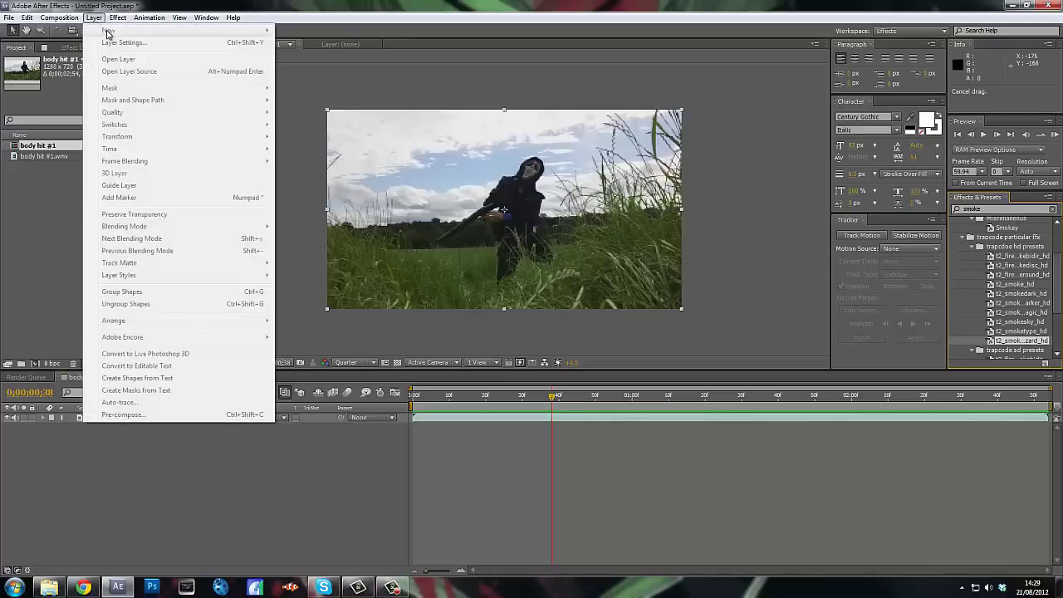
pyautogui.click(52, 498)
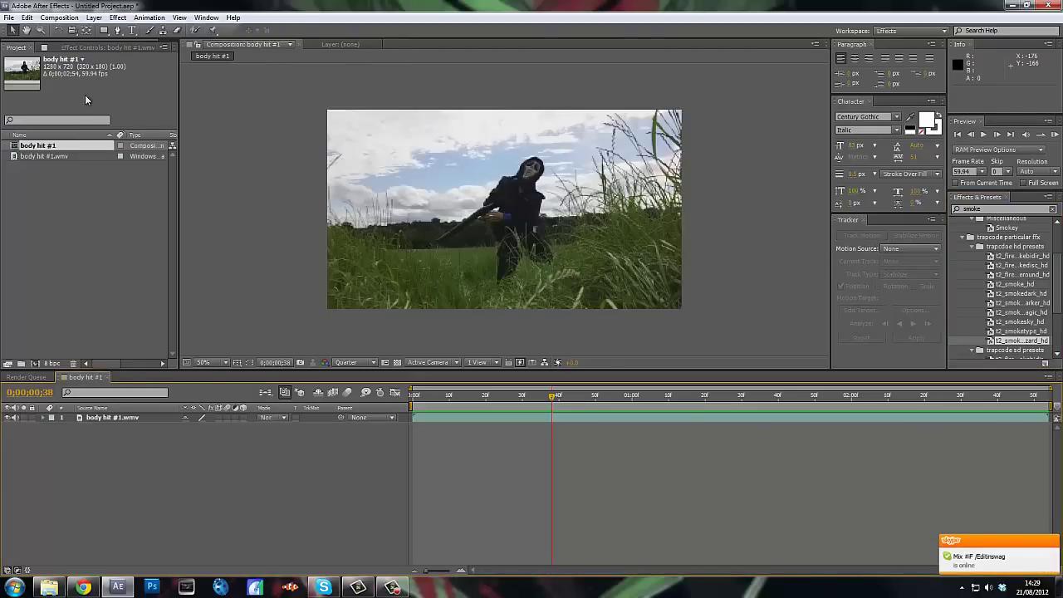
# Create a new Light Gray Solid 1 layer and drag the t2 smoke preset onto it
pyautogui.click(94, 17)
pyautogui.moveTo(202, 33)
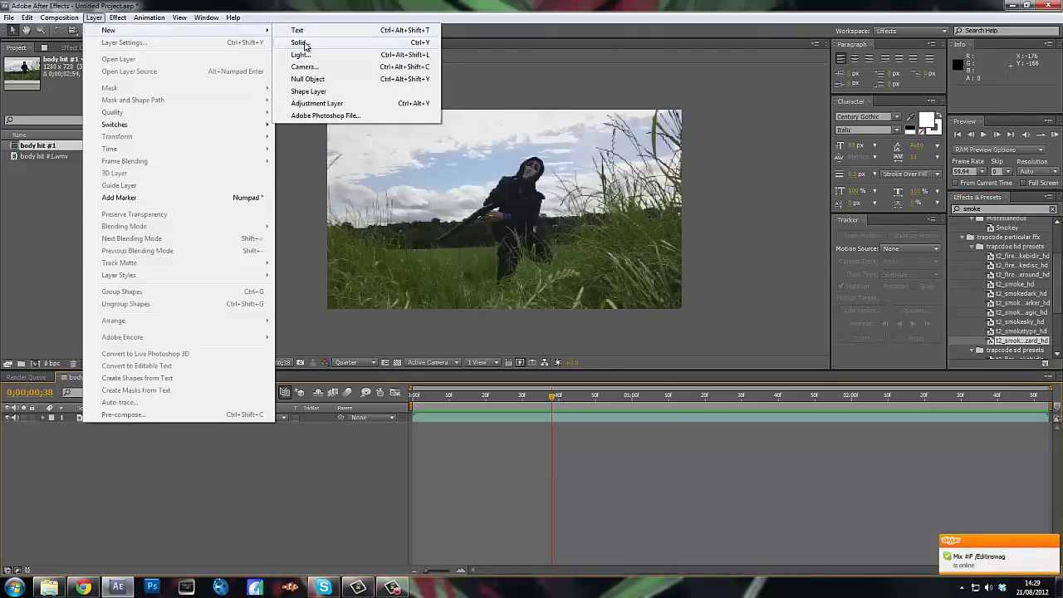
pyautogui.click(304, 44)
pyautogui.click(561, 391)
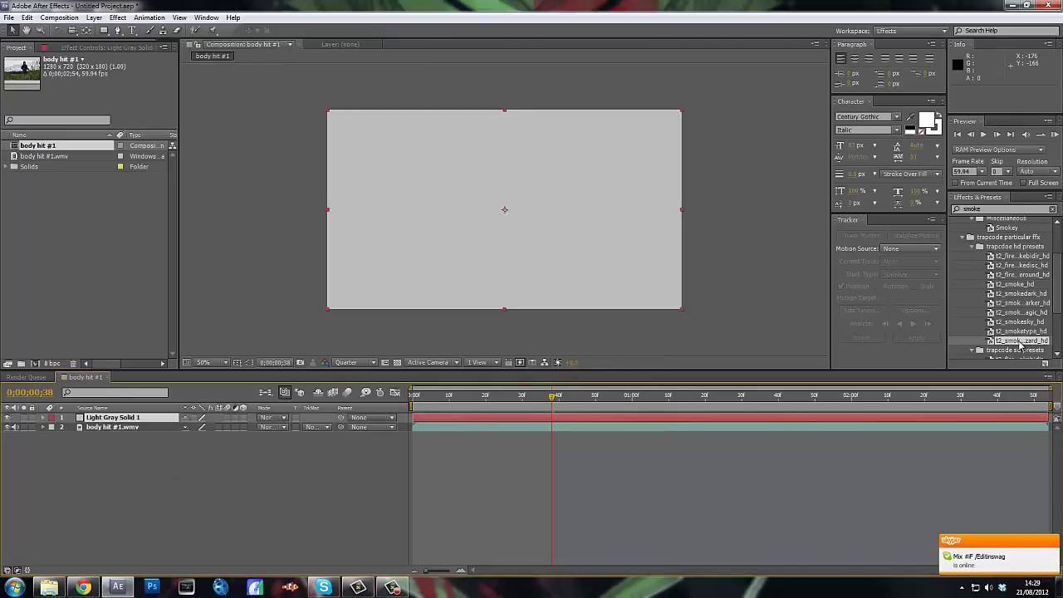
pyautogui.moveTo(1020, 343); pyautogui.dragTo(133, 423)
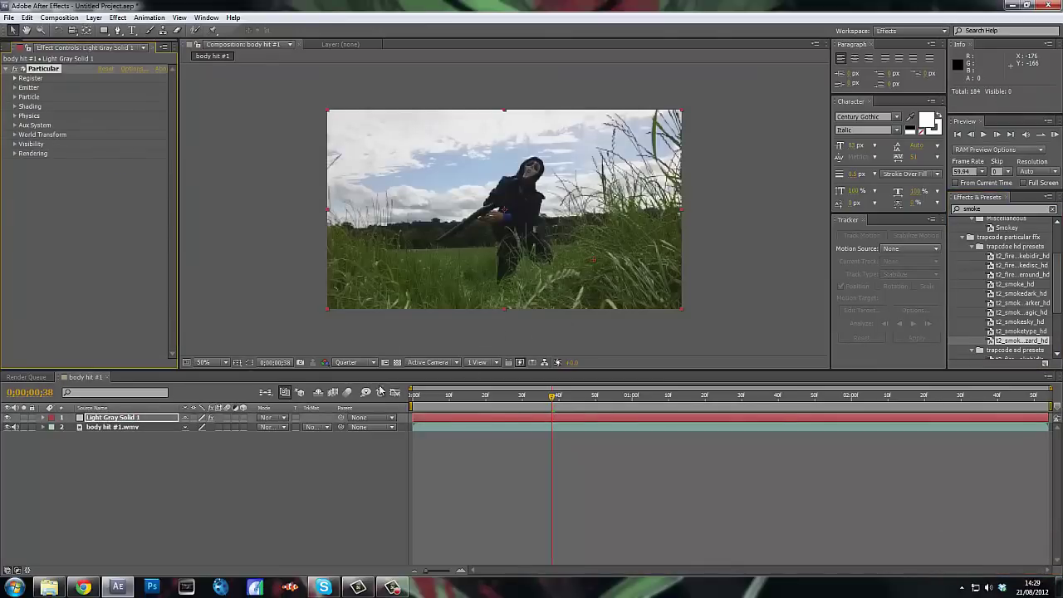
# Reveal Light Gray Solid 1's Particular Emitter properties and go back to around frame 14
pyautogui.click(38, 418)
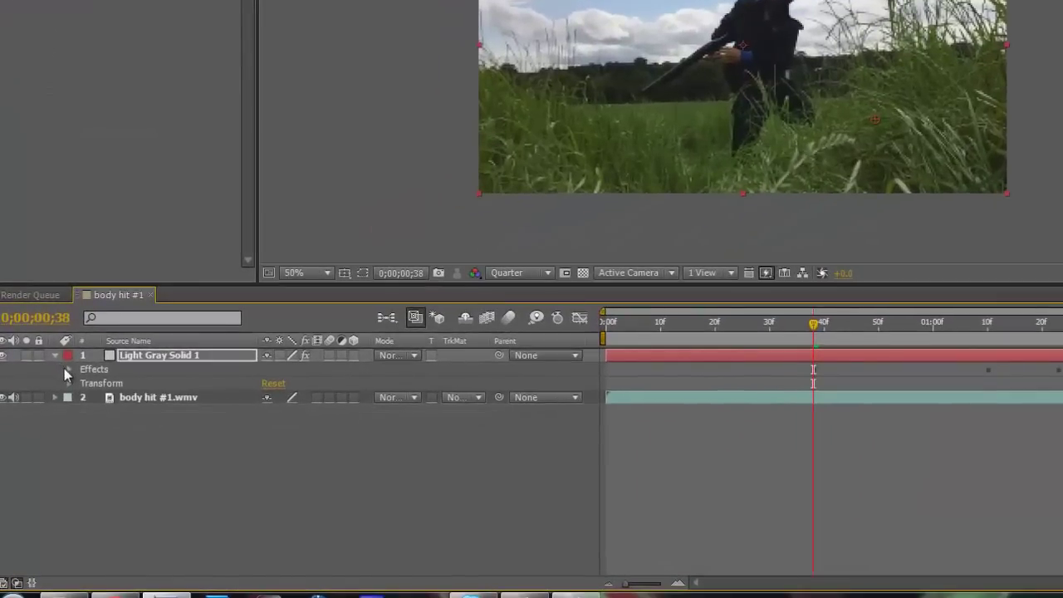
pyautogui.click(69, 369)
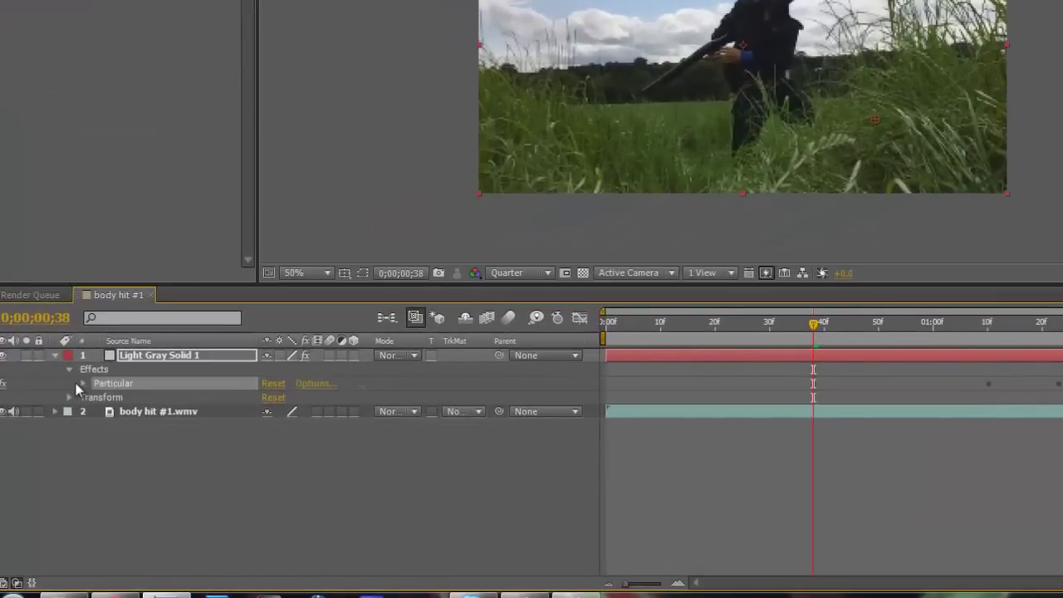
pyautogui.click(83, 383)
pyautogui.click(97, 397)
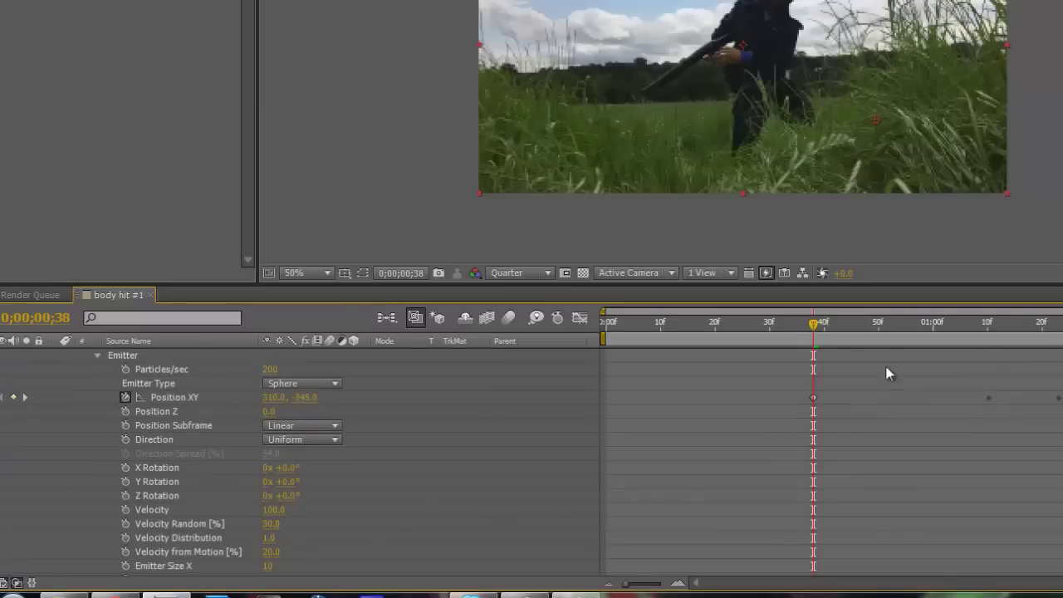
pyautogui.moveTo(815, 323); pyautogui.dragTo(725, 333)
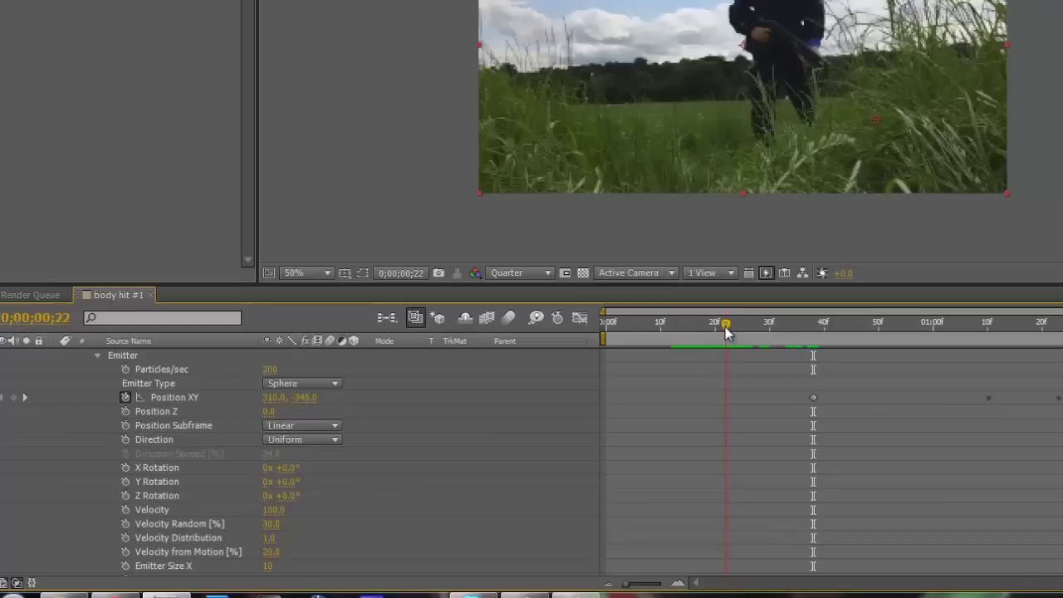
pyautogui.moveTo(726, 326); pyautogui.dragTo(694, 325)
# Pull the far Position XY keyframes earlier to about 01:02f–01:03f and preview to 52f
pyautogui.moveTo(813, 398); pyautogui.dragTo(693, 407)
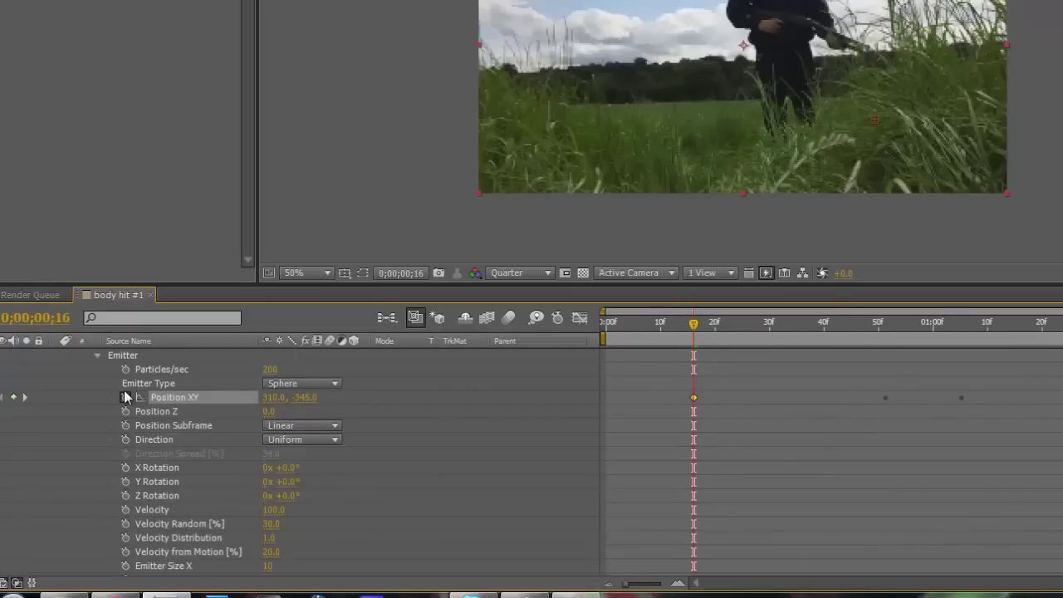
pyautogui.click(97, 355)
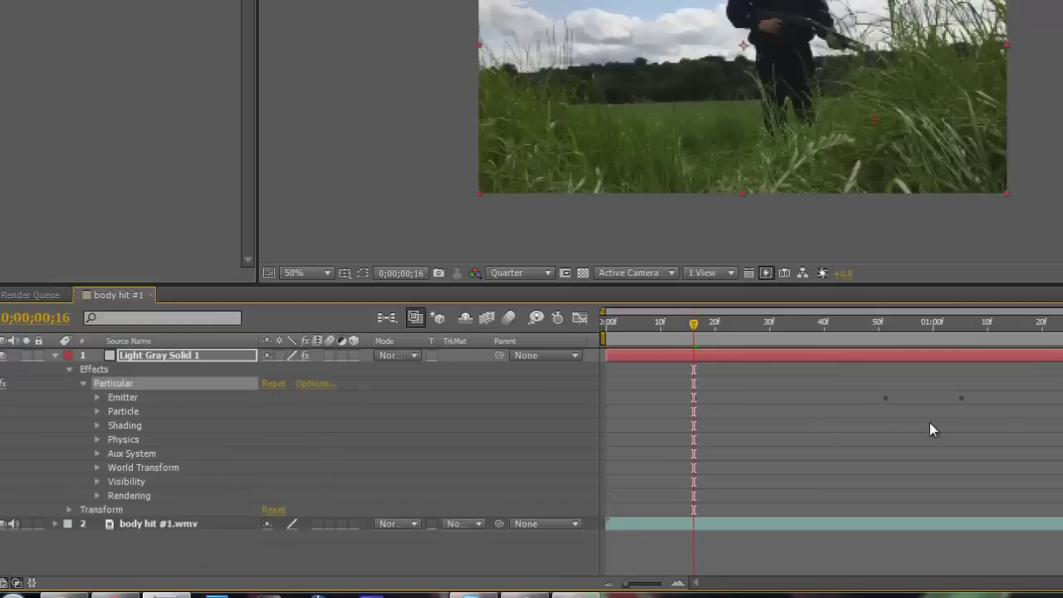
pyautogui.click(98, 398)
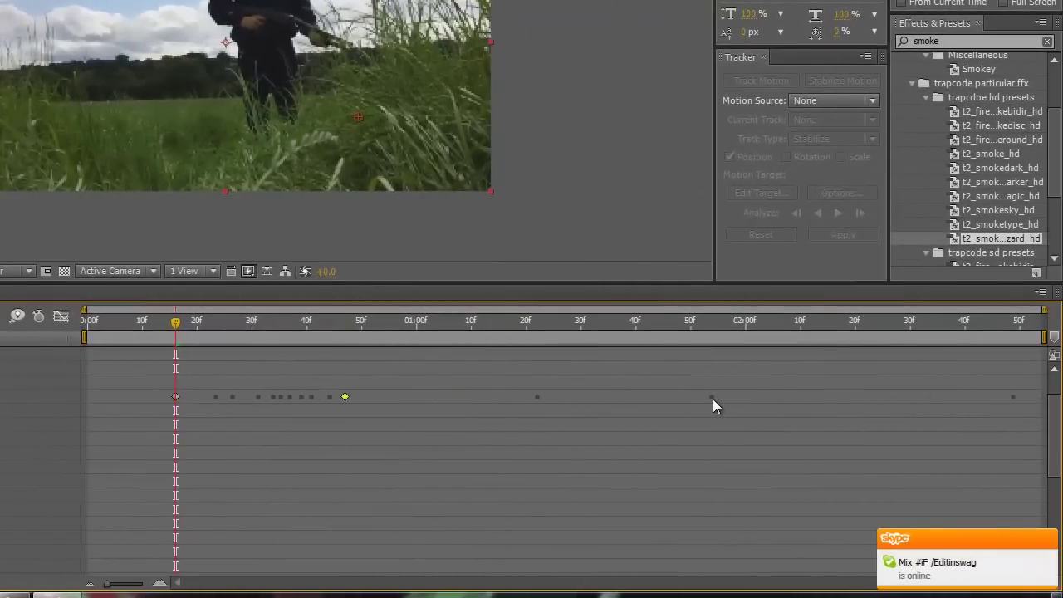
pyautogui.moveTo(712, 397); pyautogui.dragTo(422, 397)
pyautogui.moveTo(798, 397); pyautogui.dragTo(433, 397)
pyautogui.moveTo(836, 398); pyautogui.dragTo(471, 403)
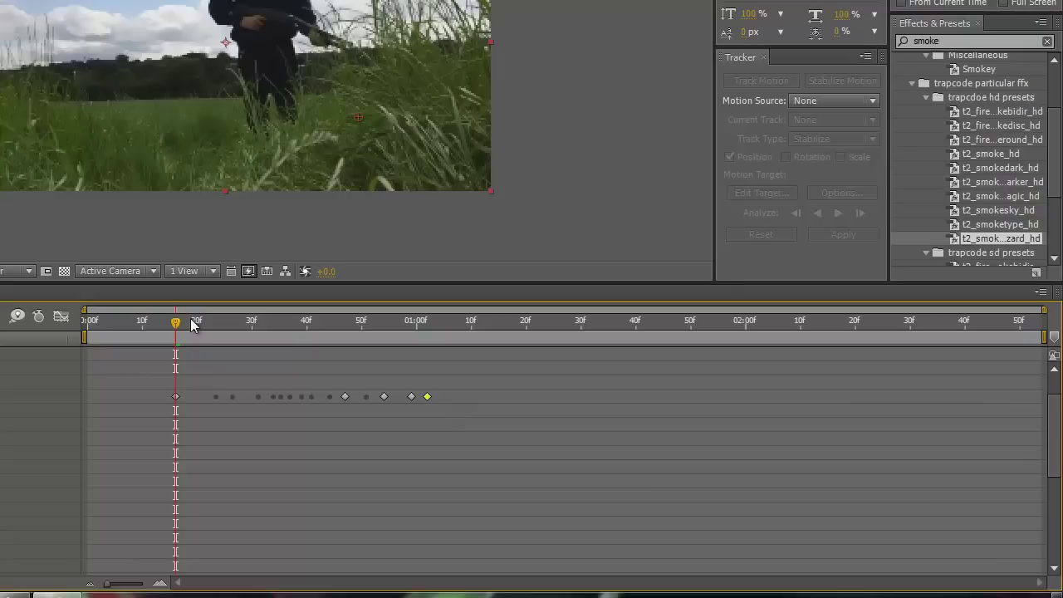
pyautogui.moveTo(178, 329); pyautogui.dragTo(454, 327)
# Snap the last keyframe to the playhead and key the emitter in the upper-left sky at frame 18
pyautogui.hotkey('alt', '[')
pyautogui.moveTo(429, 395); pyautogui.dragTo(455, 396)
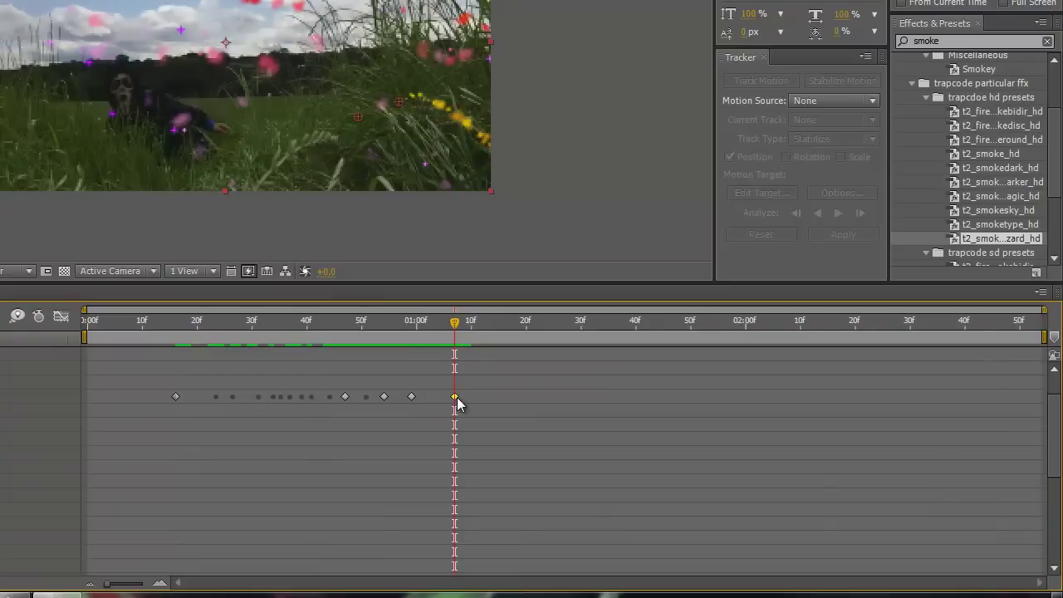
pyautogui.moveTo(458, 325); pyautogui.dragTo(192, 354)
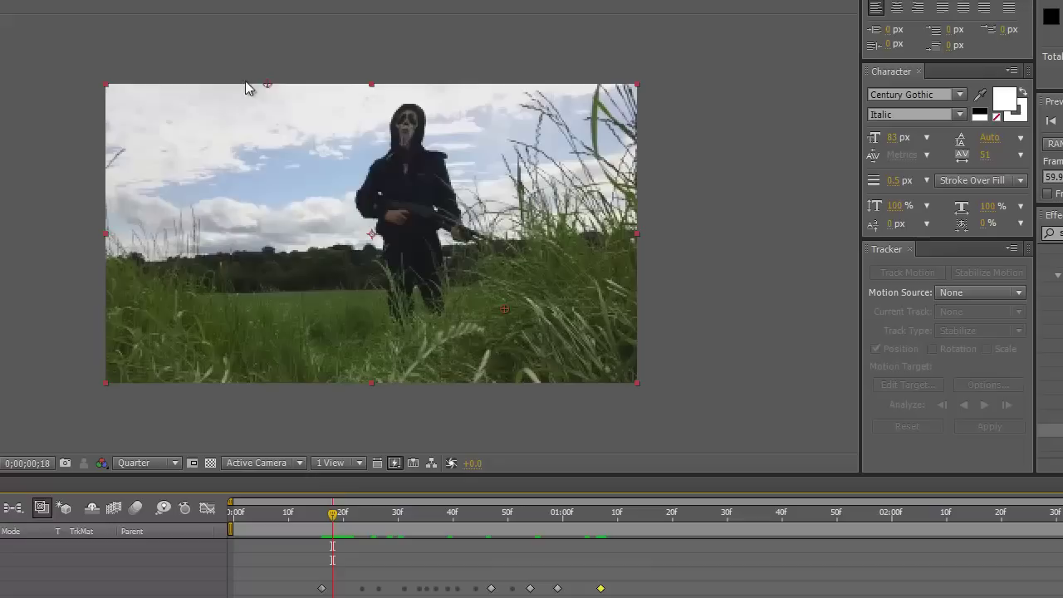
pyautogui.moveTo(245, 81); pyautogui.dragTo(79, 114)
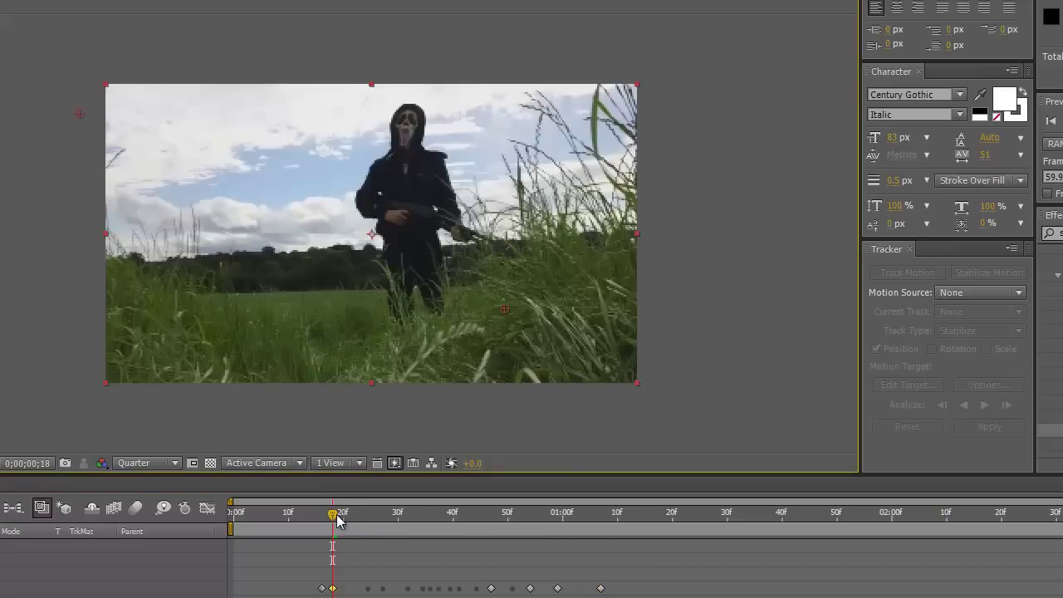
# Key the emitter further right and higher at frames 20 and 21, then zoom to 25%
pyautogui.moveTo(336, 520); pyautogui.dragTo(343, 515)
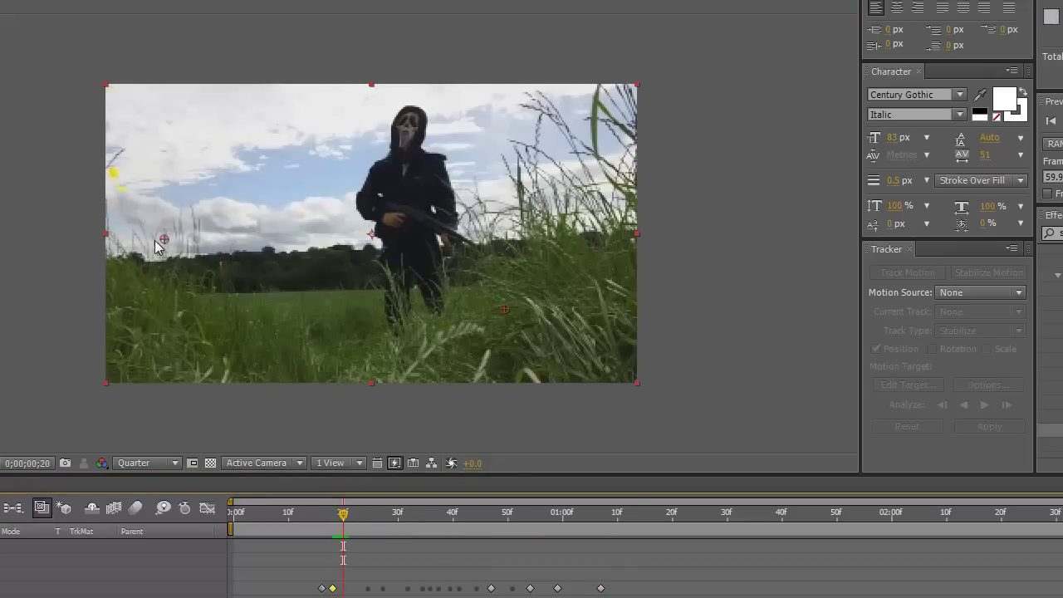
pyautogui.moveTo(165, 244); pyautogui.dragTo(220, 155)
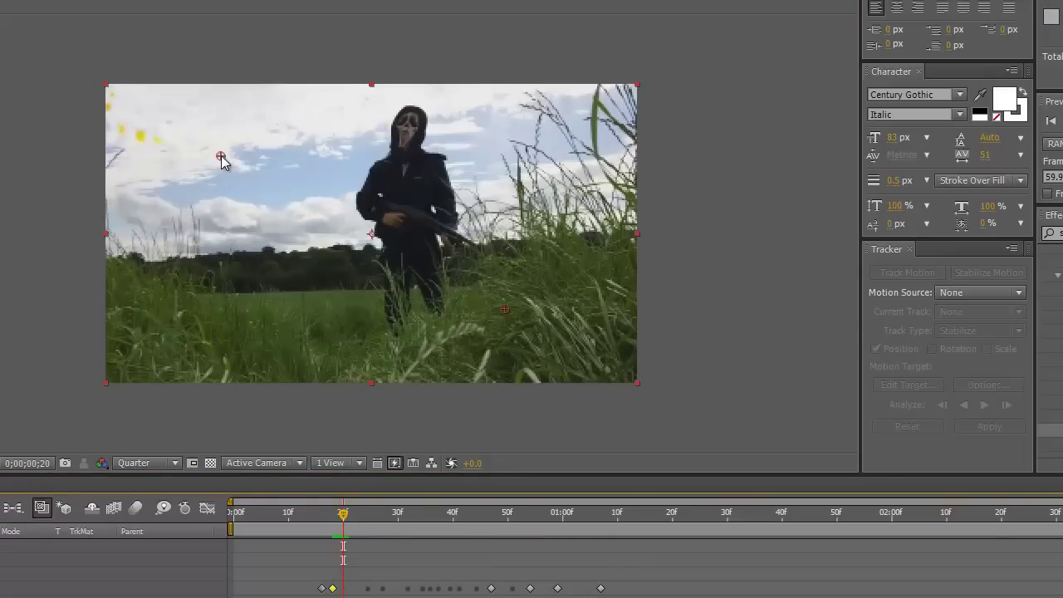
pyautogui.moveTo(343, 515); pyautogui.dragTo(349, 515)
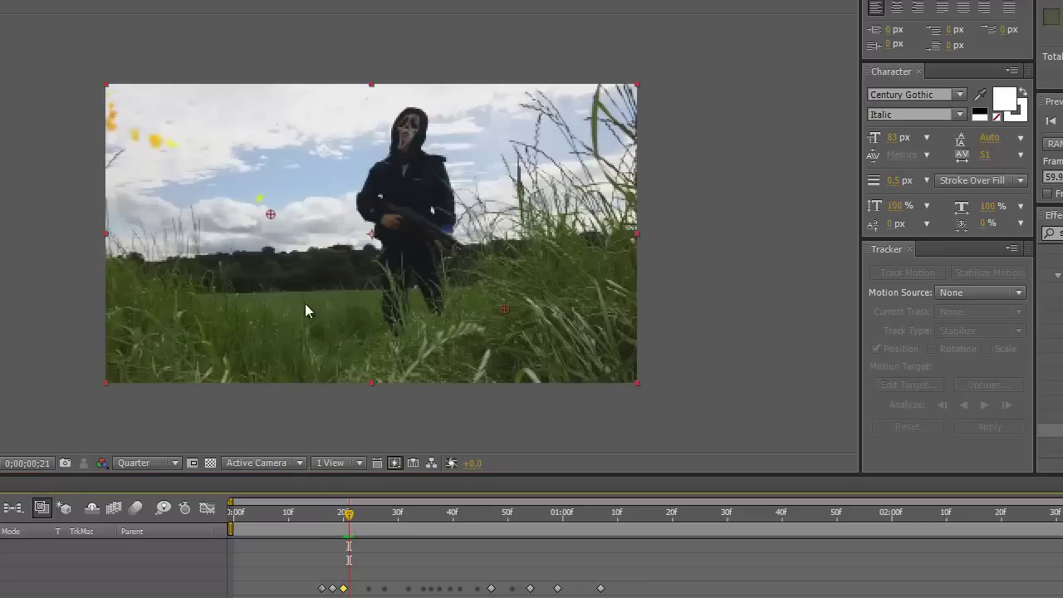
pyautogui.moveTo(270, 216); pyautogui.dragTo(279, 151)
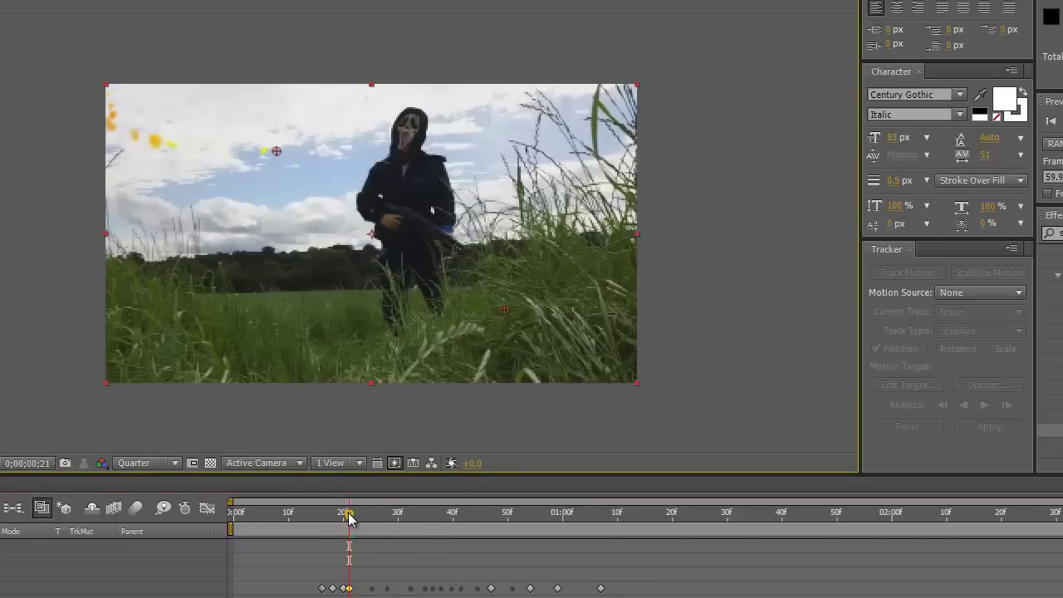
pyautogui.moveTo(349, 515); pyautogui.dragTo(320, 515)
pyautogui.press(',')
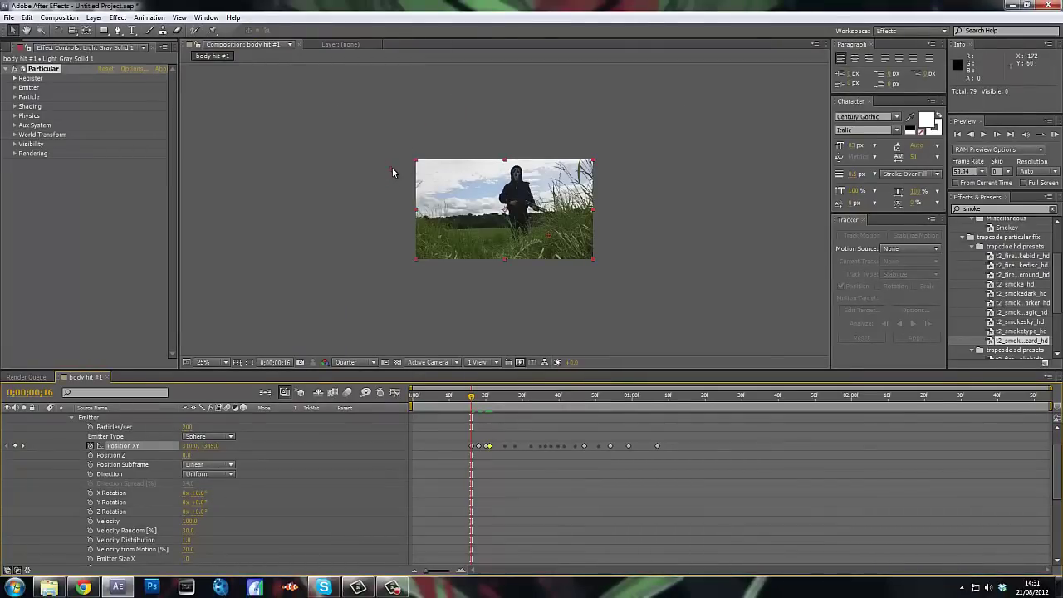
# At 50% view, key the emitter frame by frame from frame 21 across the sky to the figure's chest
pyautogui.press('.')
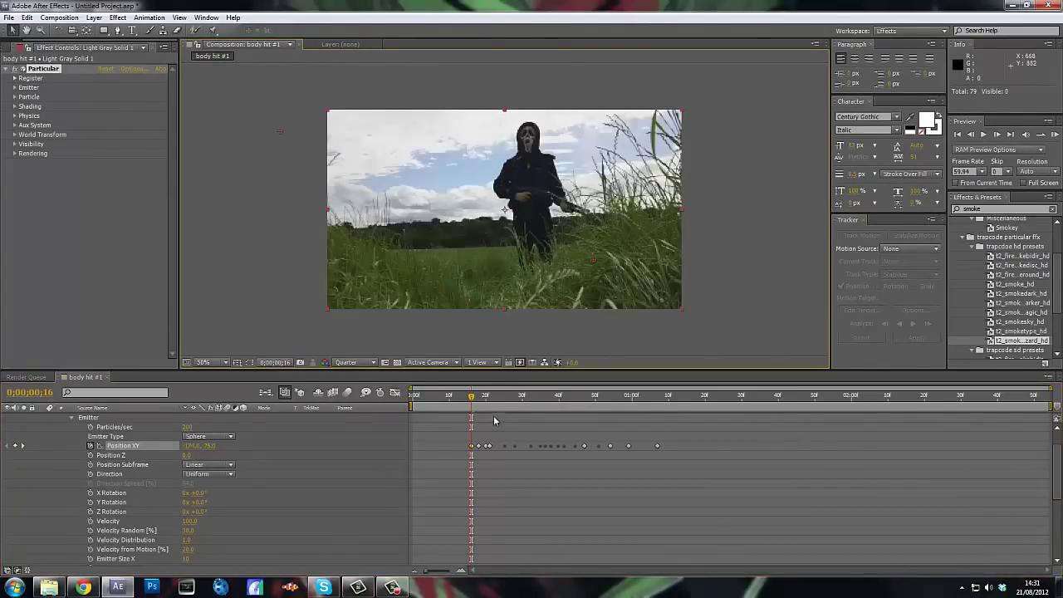
pyautogui.moveTo(474, 400); pyautogui.dragTo(498, 400)
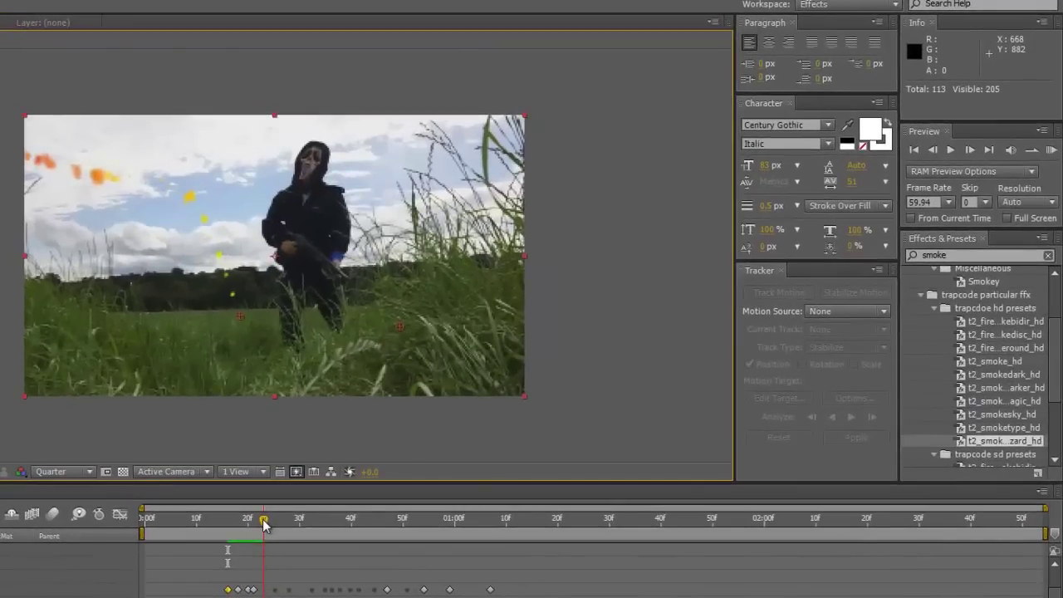
pyautogui.moveTo(263, 525); pyautogui.dragTo(258, 525)
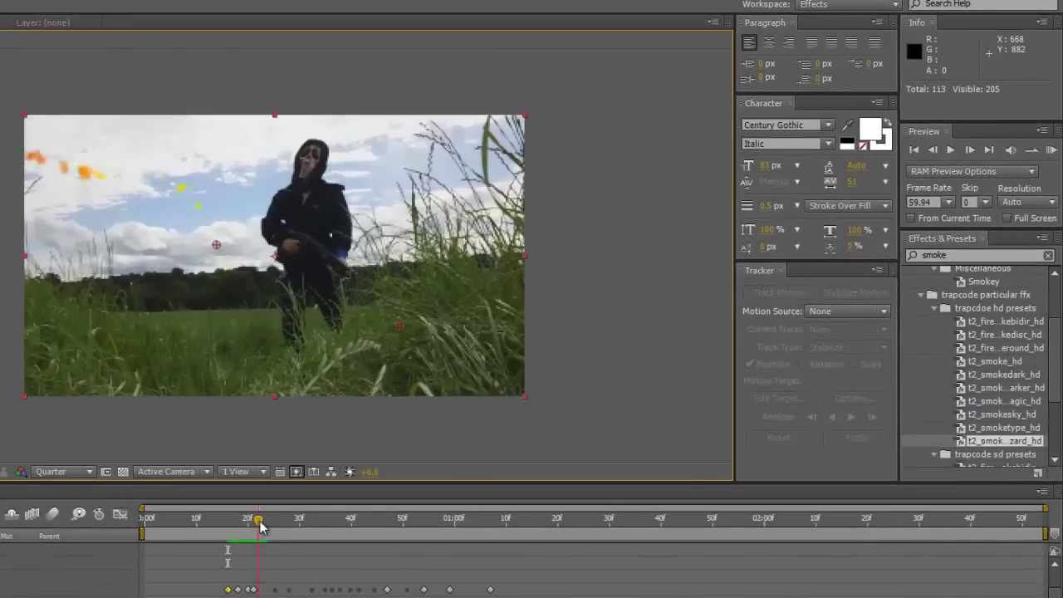
pyautogui.moveTo(217, 246); pyautogui.dragTo(237, 192)
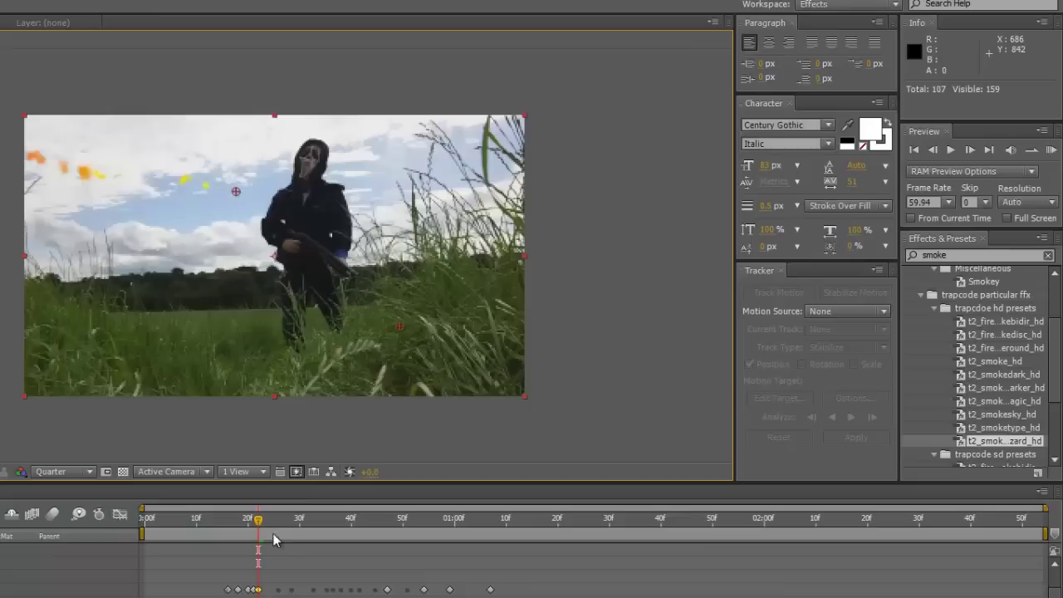
pyautogui.moveTo(258, 525); pyautogui.dragTo(263, 525)
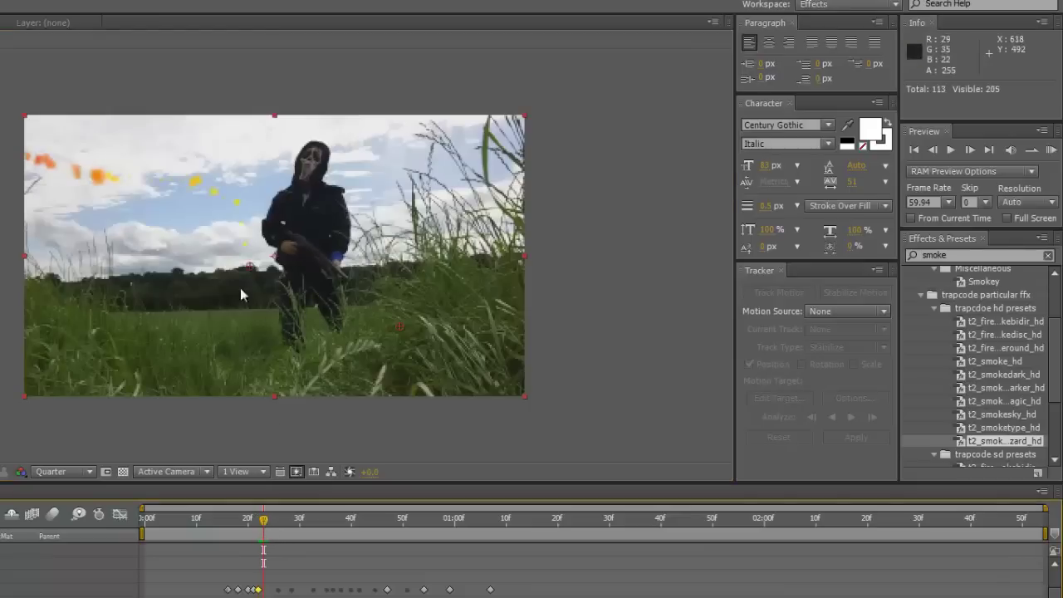
pyautogui.click(290, 200)
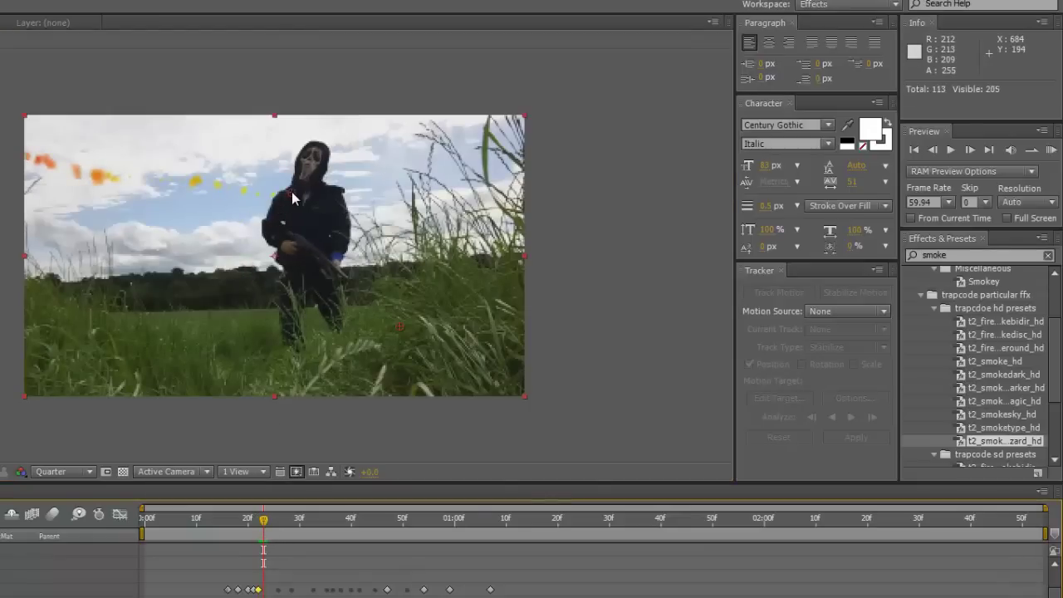
pyautogui.moveTo(264, 521); pyautogui.dragTo(269, 521)
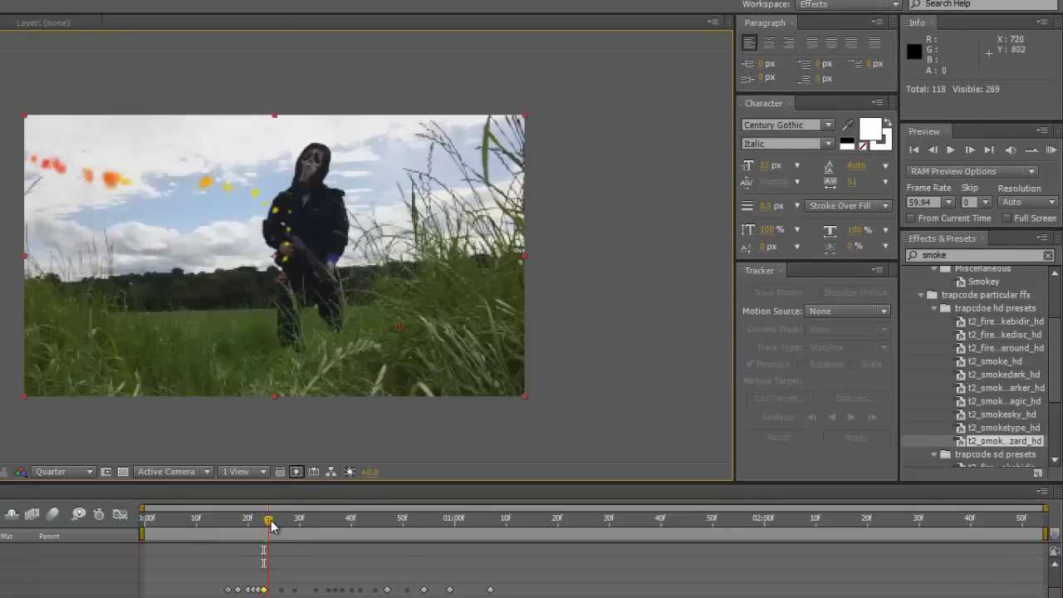
pyautogui.click(324, 206)
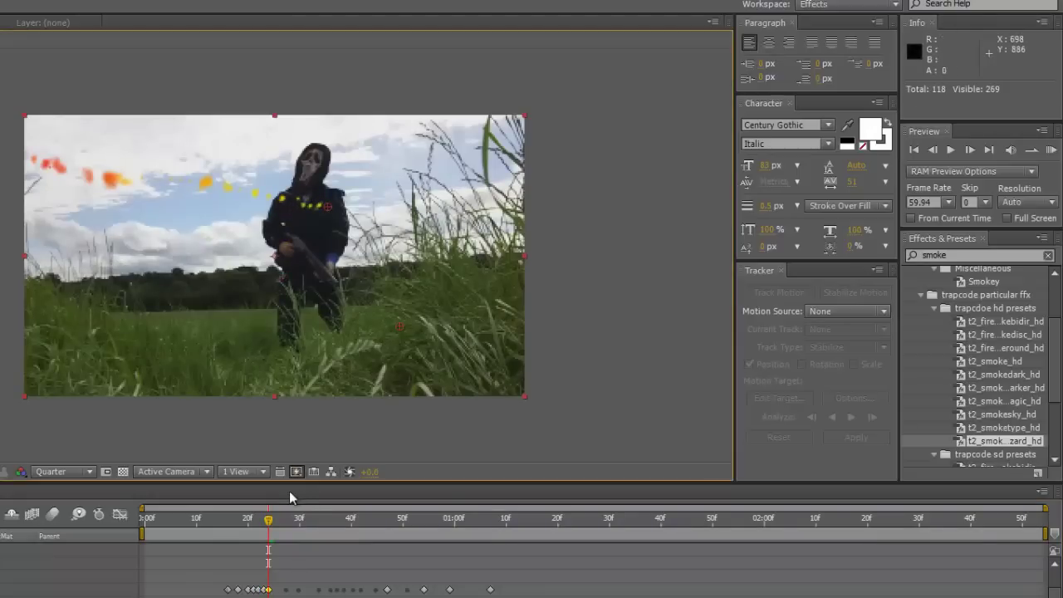
pyautogui.moveTo(270, 521); pyautogui.dragTo(277, 523)
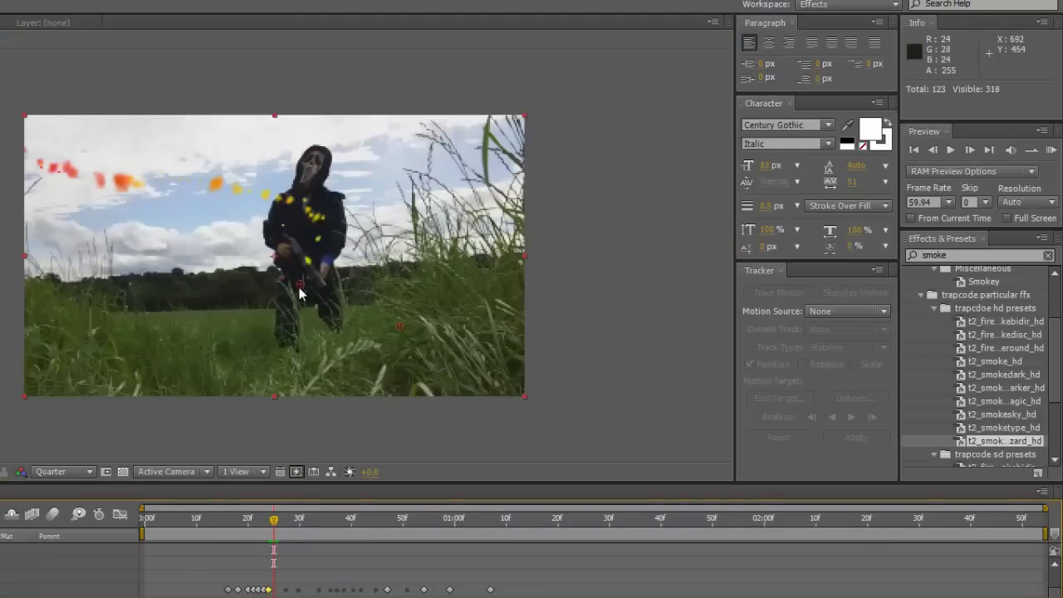
pyautogui.click(333, 208)
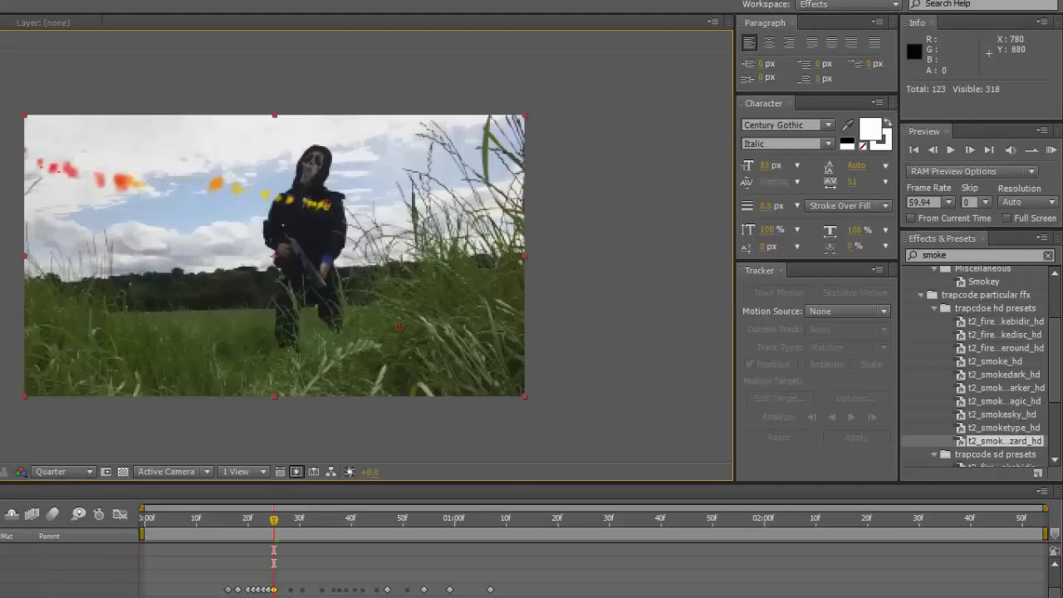
pyautogui.moveTo(276, 522); pyautogui.dragTo(280, 521)
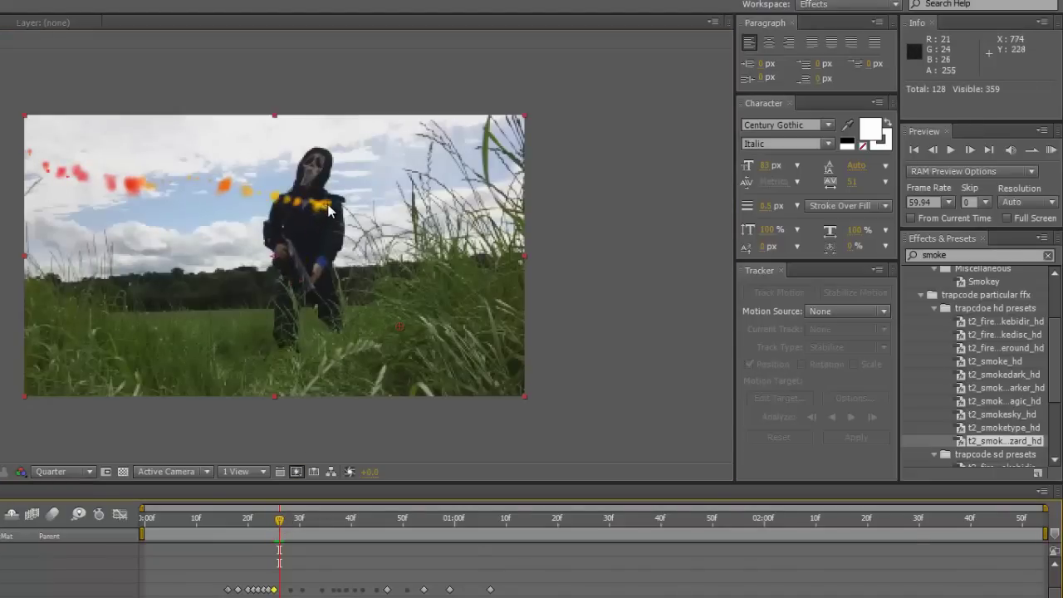
pyautogui.click(323, 231)
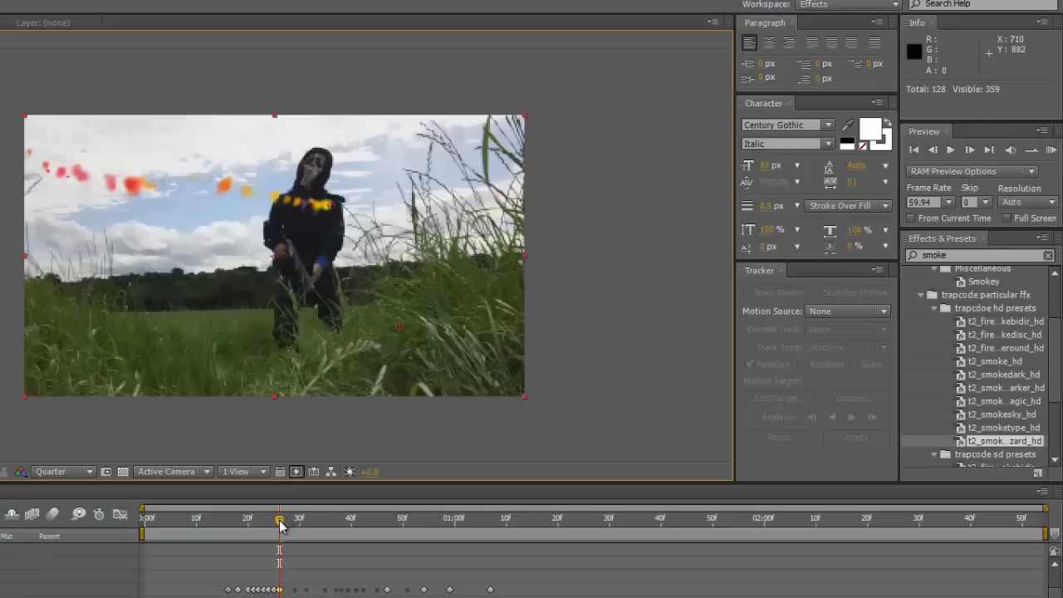
pyautogui.click(284, 520)
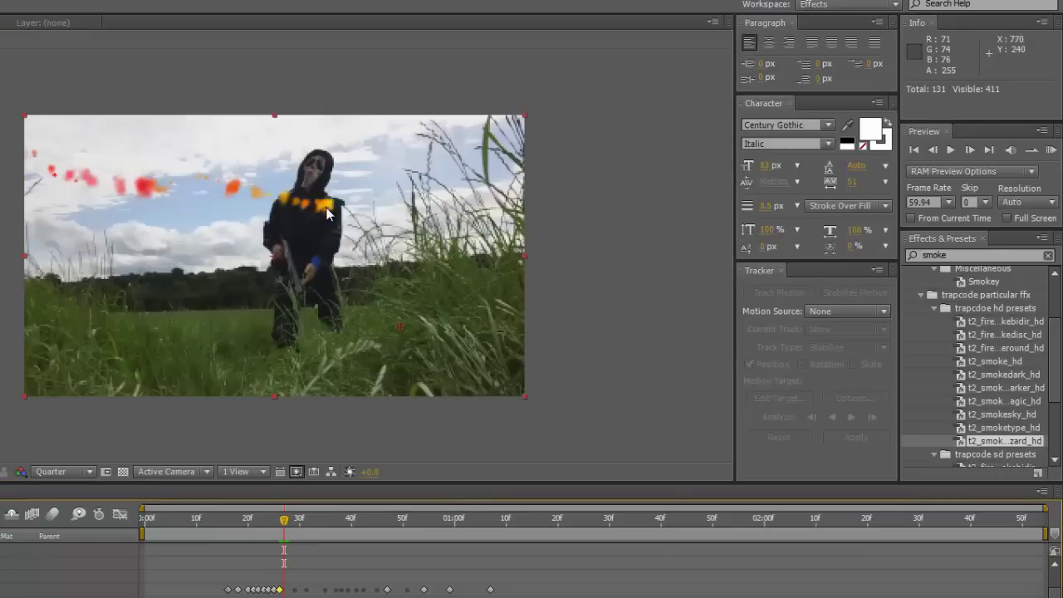
pyautogui.click(301, 425)
# Keep keying the emitter each frame on the figure's head and face, to about frame 36
pyautogui.click(288, 519)
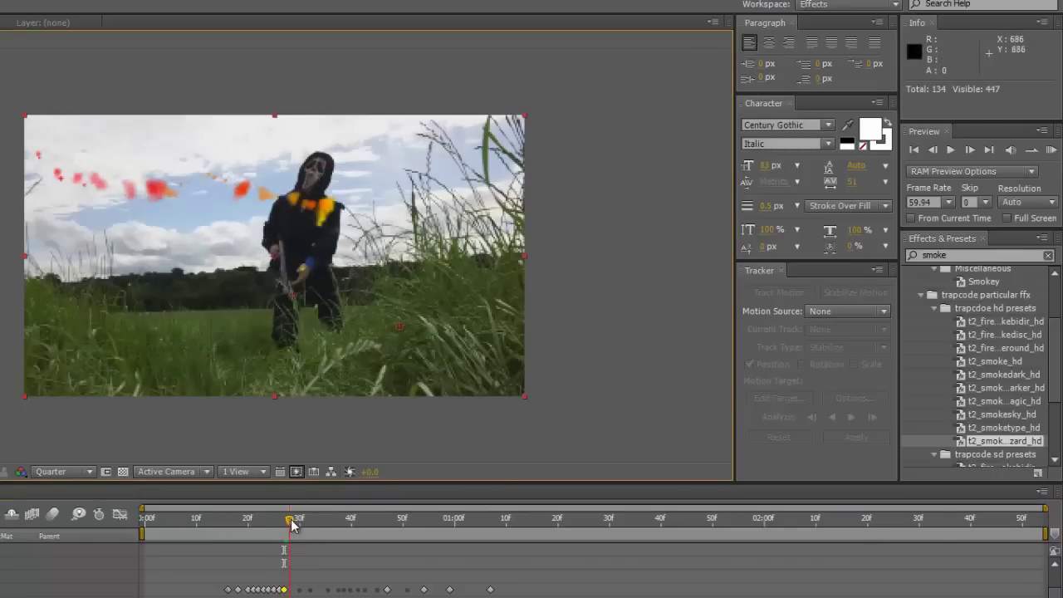
pyautogui.click(334, 206)
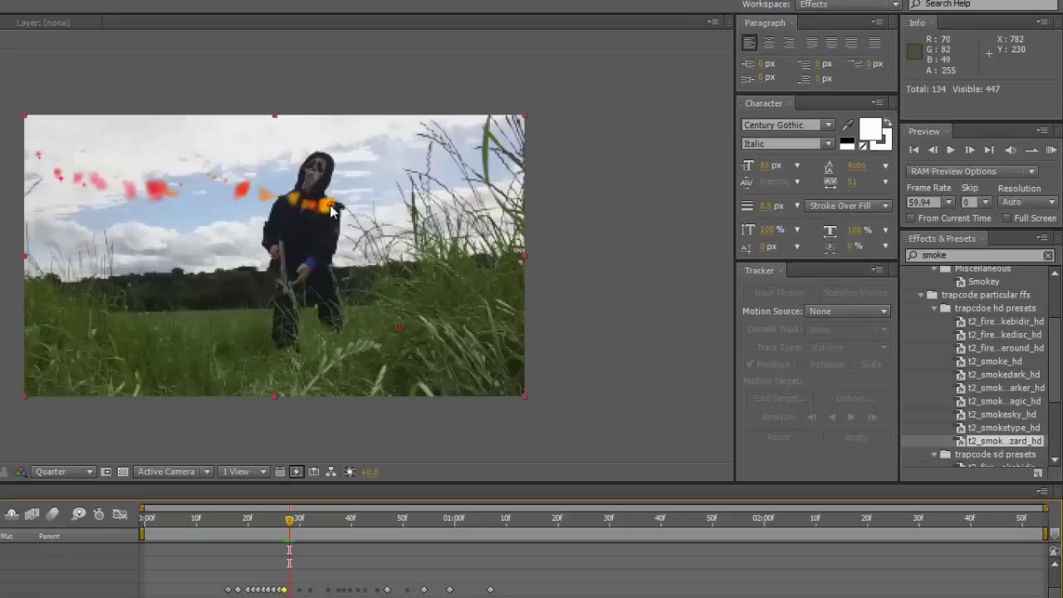
pyautogui.click(296, 529)
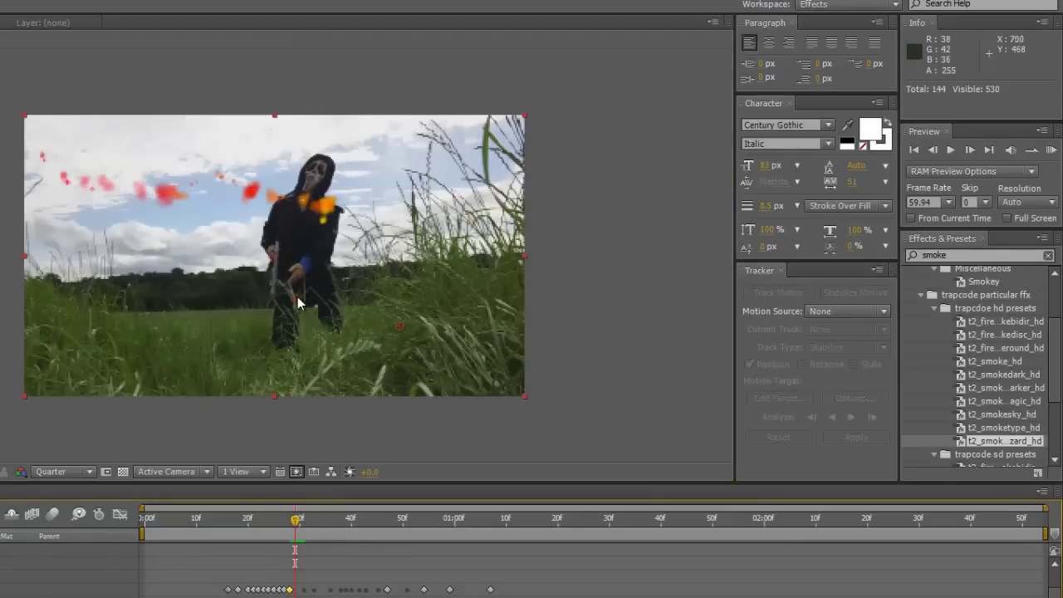
pyautogui.click(326, 213)
pyautogui.click(300, 529)
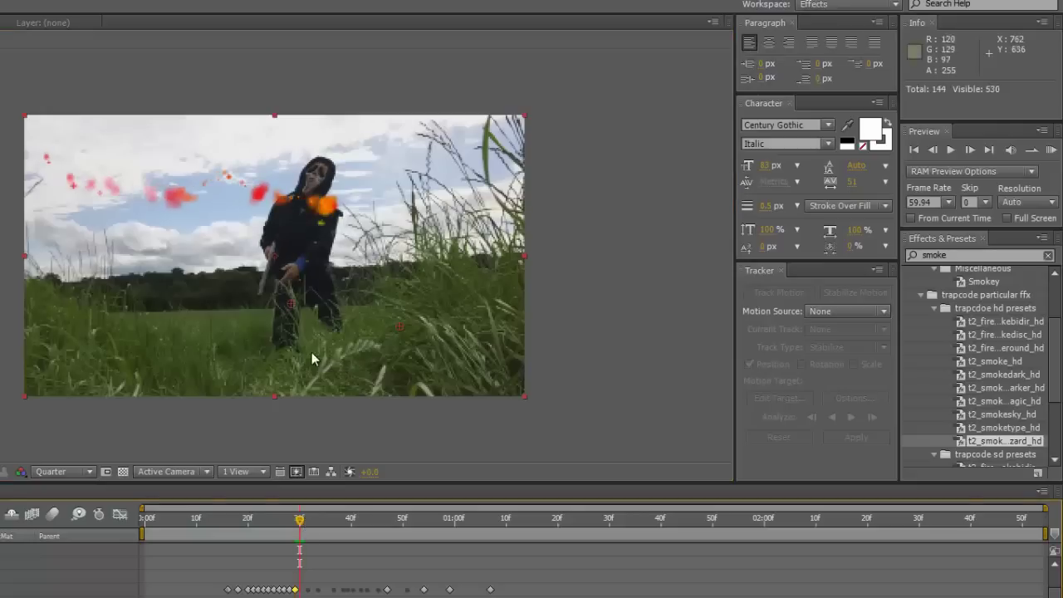
pyautogui.click(331, 208)
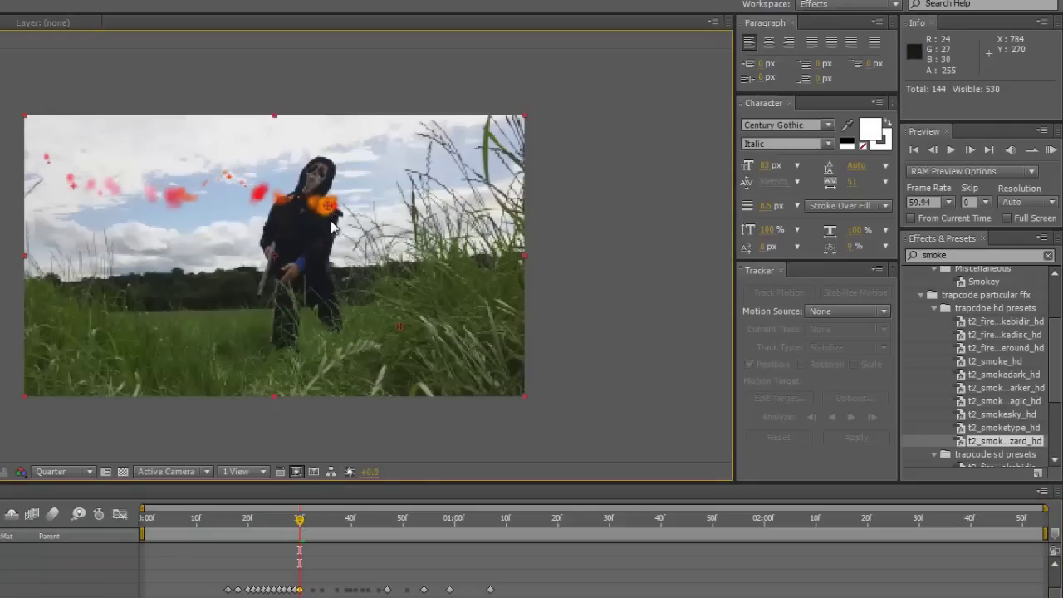
pyautogui.click(304, 519)
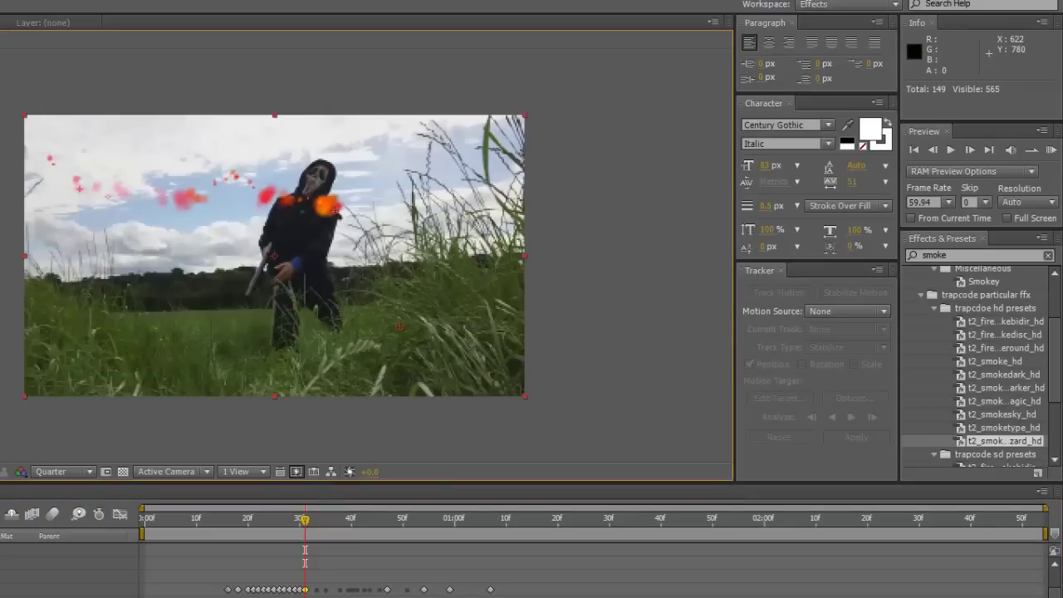
pyautogui.moveTo(306, 523); pyautogui.dragTo(309, 522)
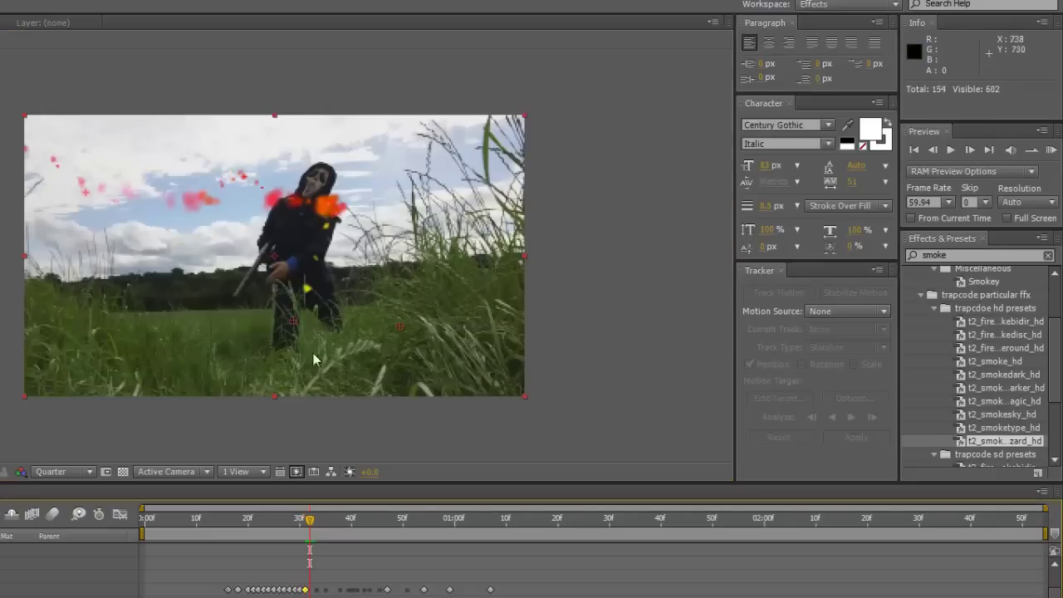
pyautogui.click(327, 228)
pyautogui.moveTo(313, 525); pyautogui.dragTo(316, 522)
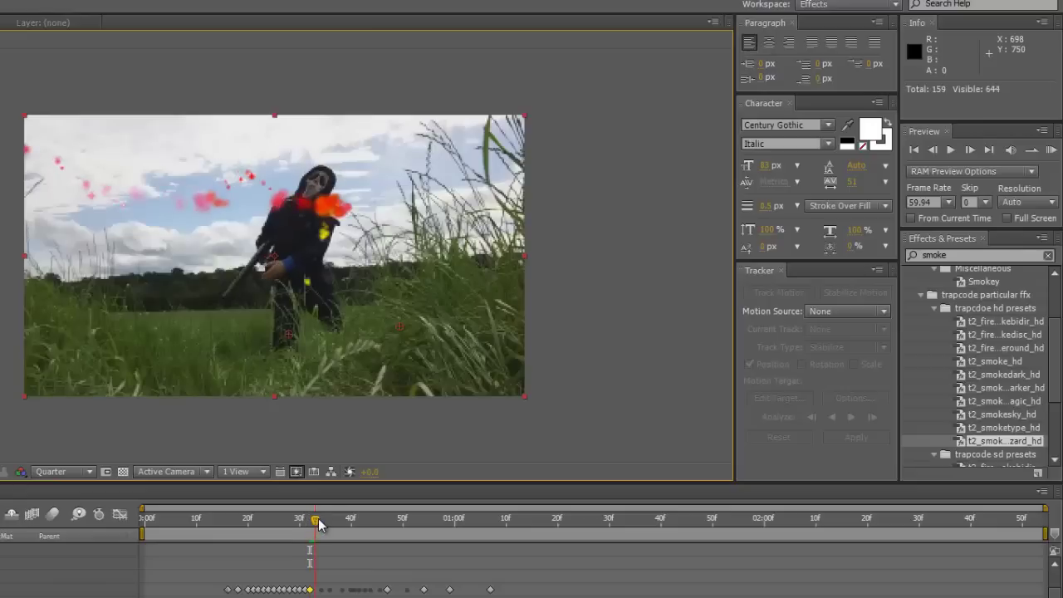
pyautogui.click(326, 210)
pyautogui.moveTo(316, 525); pyautogui.dragTo(321, 524)
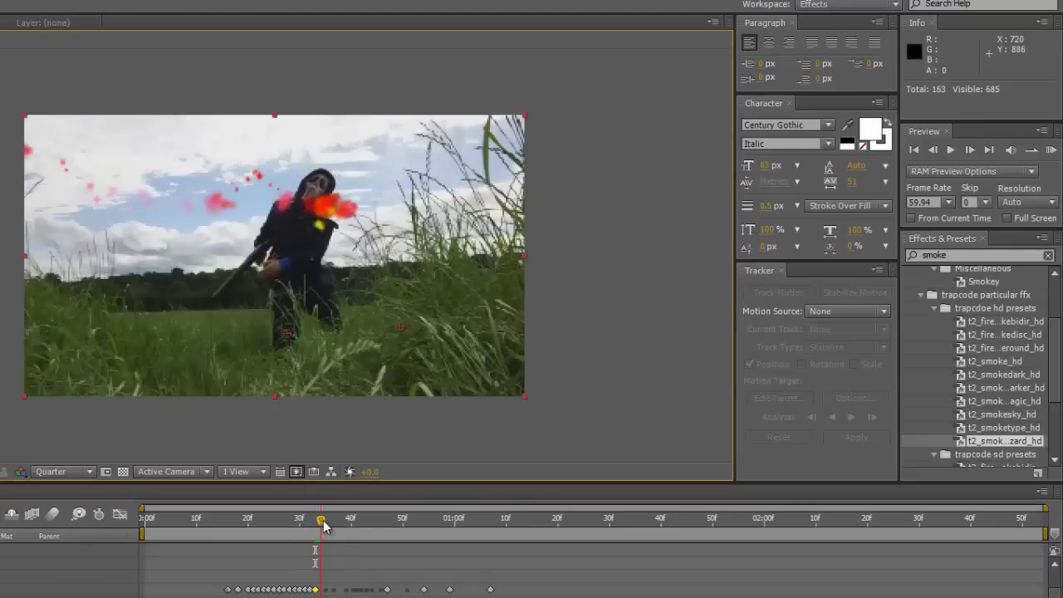
pyautogui.click(326, 221)
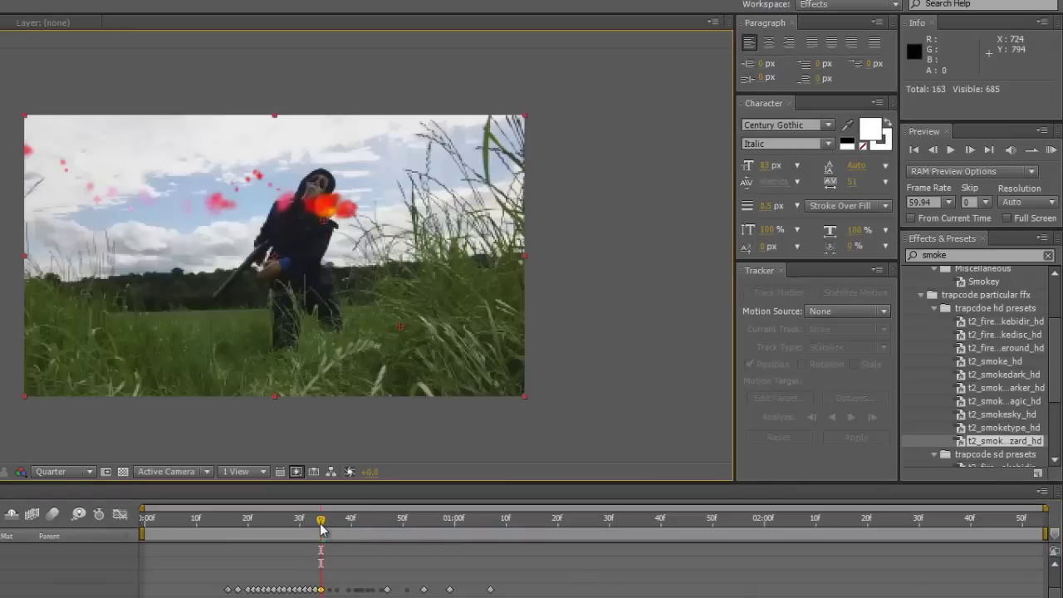
pyautogui.click(324, 522)
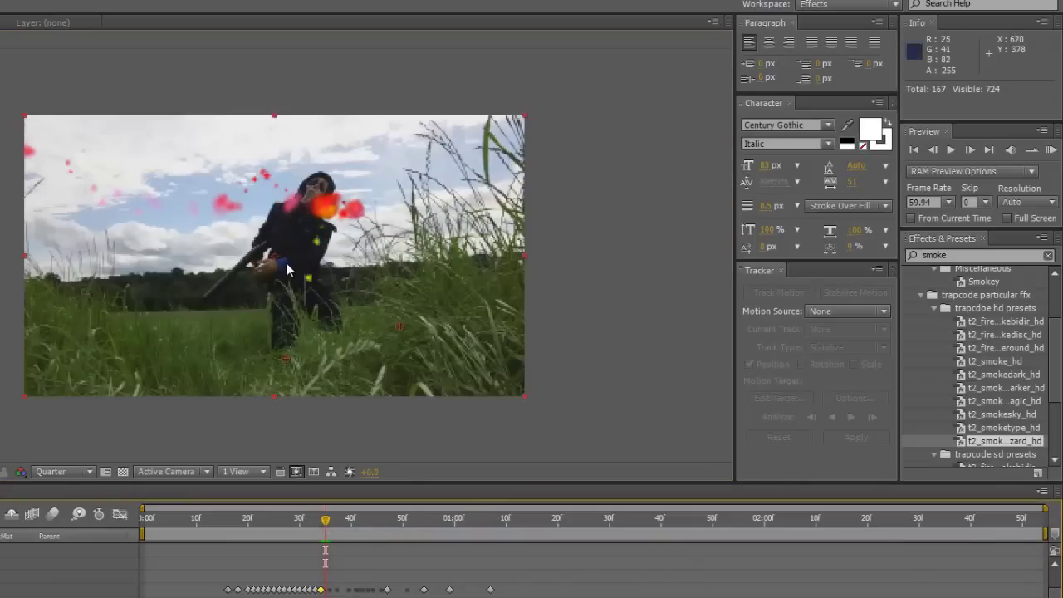
pyautogui.click(330, 212)
pyautogui.click(330, 528)
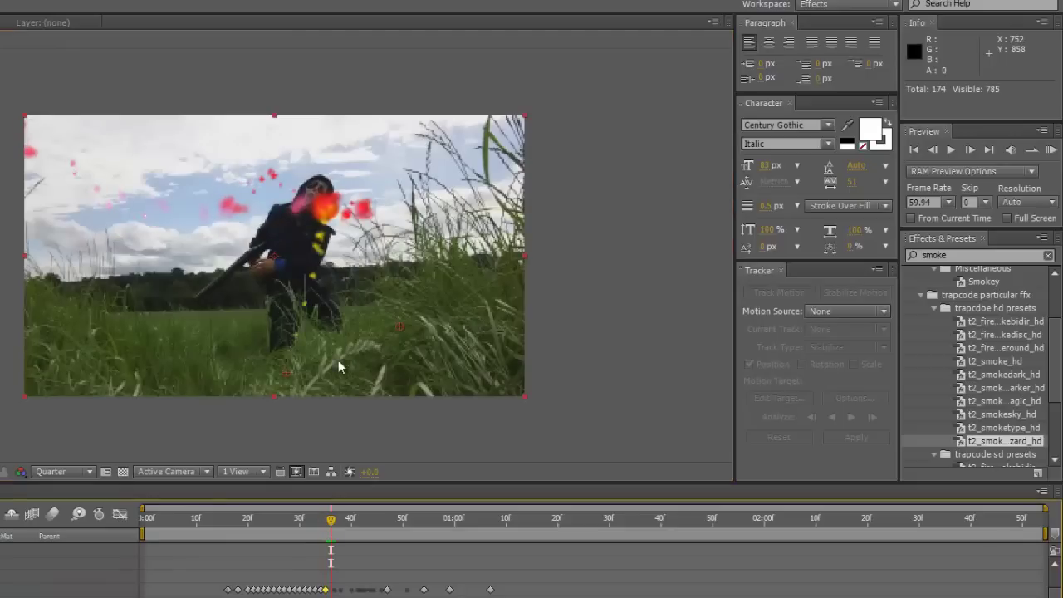
pyautogui.click(313, 212)
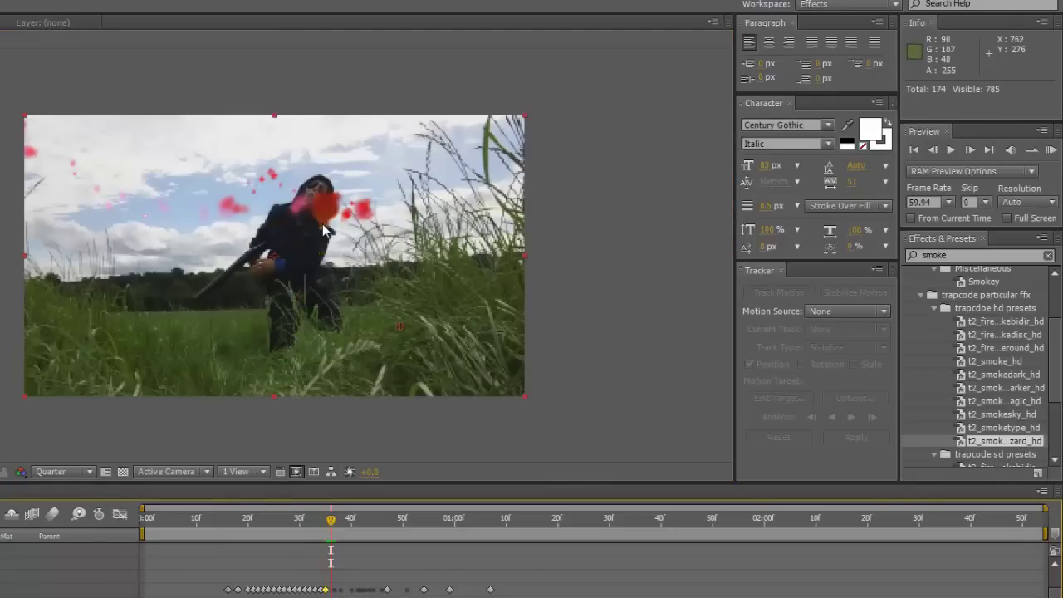
pyautogui.click(335, 522)
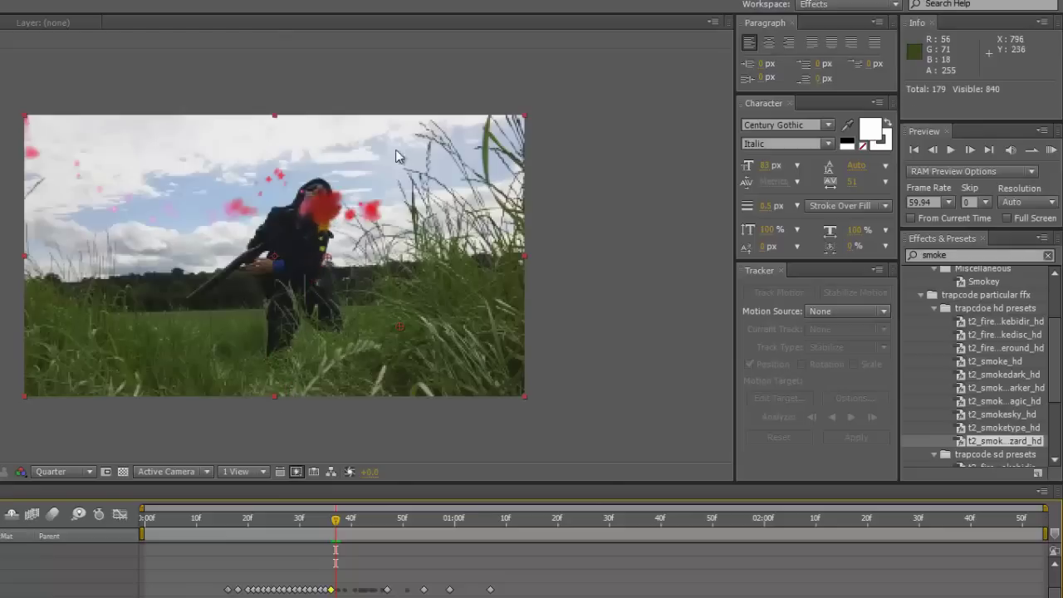
# Key the emitter position frame by frame to about frame 41, holding the red burst on the head
pyautogui.click(416, 196)
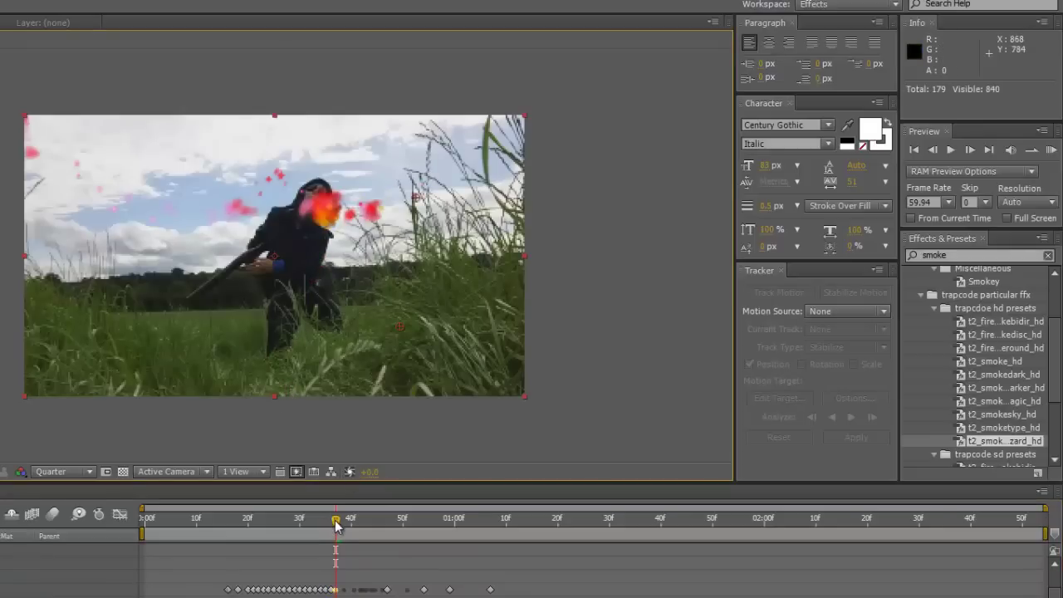
pyautogui.moveTo(336, 521)
pyautogui.mouseDown()
pyautogui.moveTo(361, 527)
pyautogui.moveTo(339, 530)
pyautogui.mouseUp()
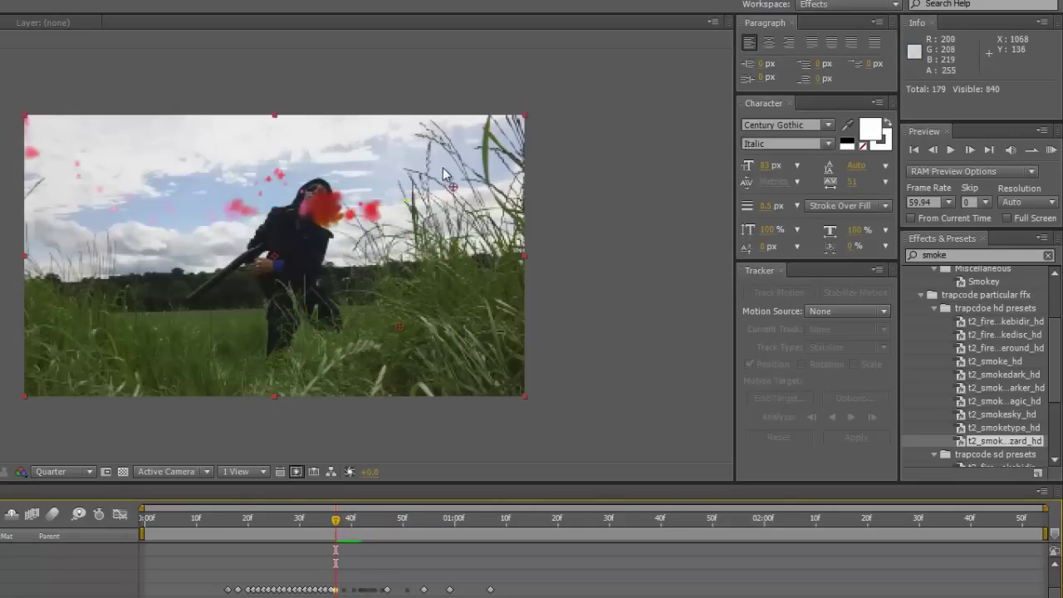
pyautogui.click(416, 271)
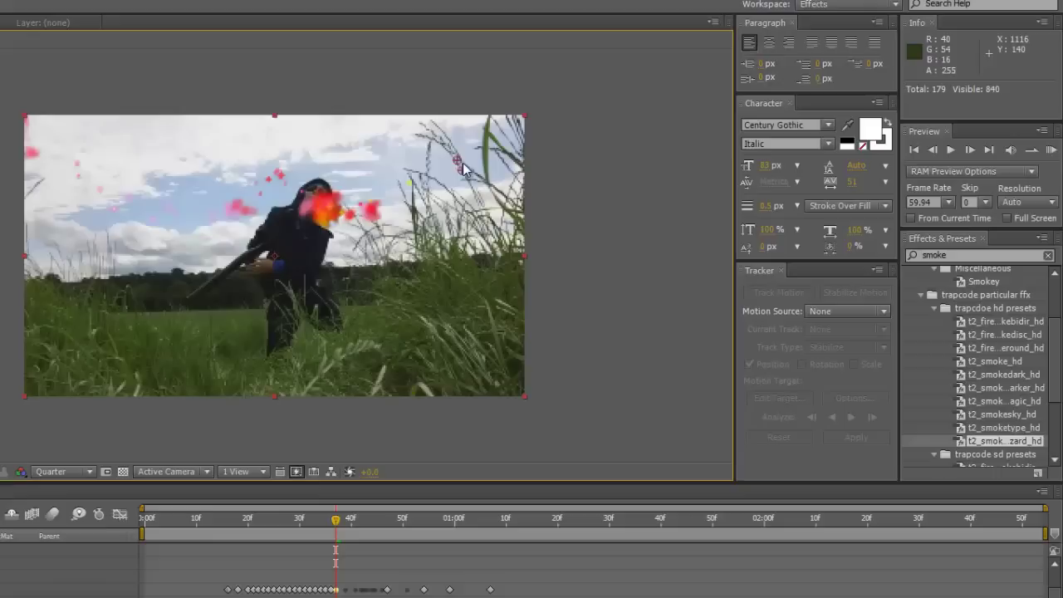
pyautogui.click(340, 520)
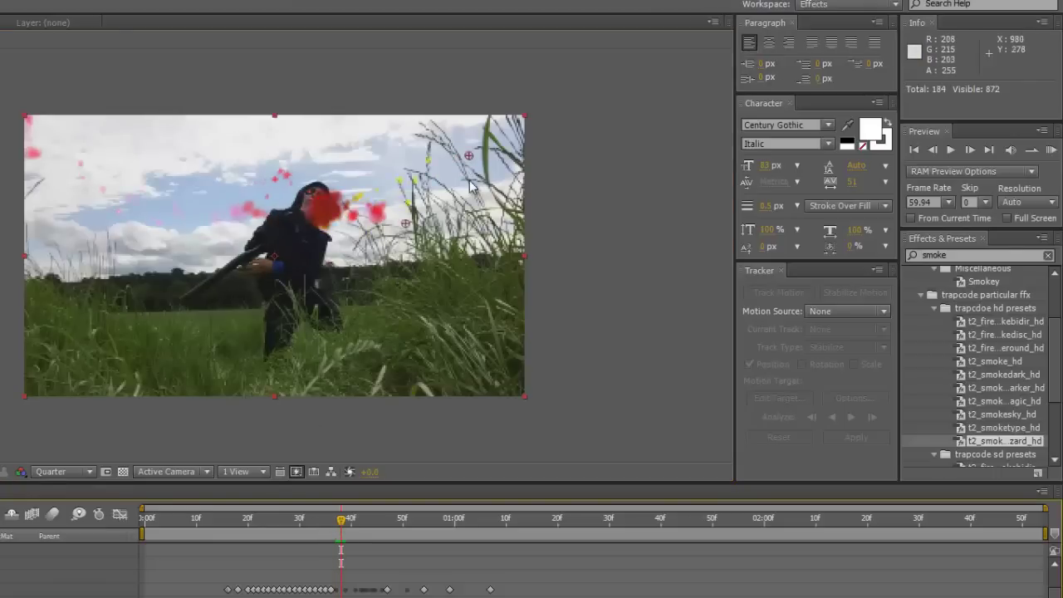
pyautogui.click(352, 523)
pyautogui.click(347, 522)
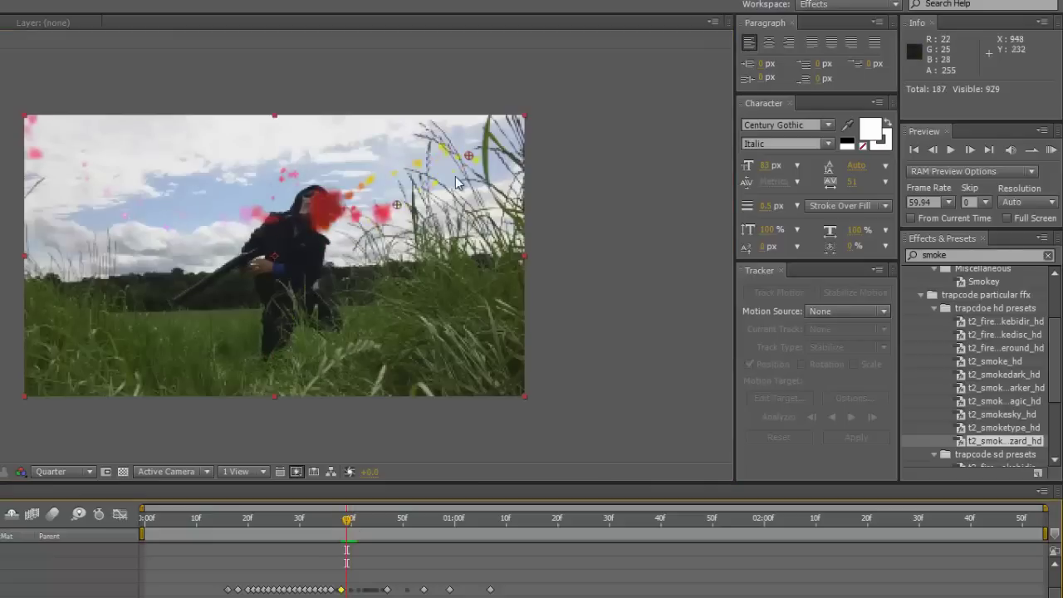
pyautogui.click(513, 148)
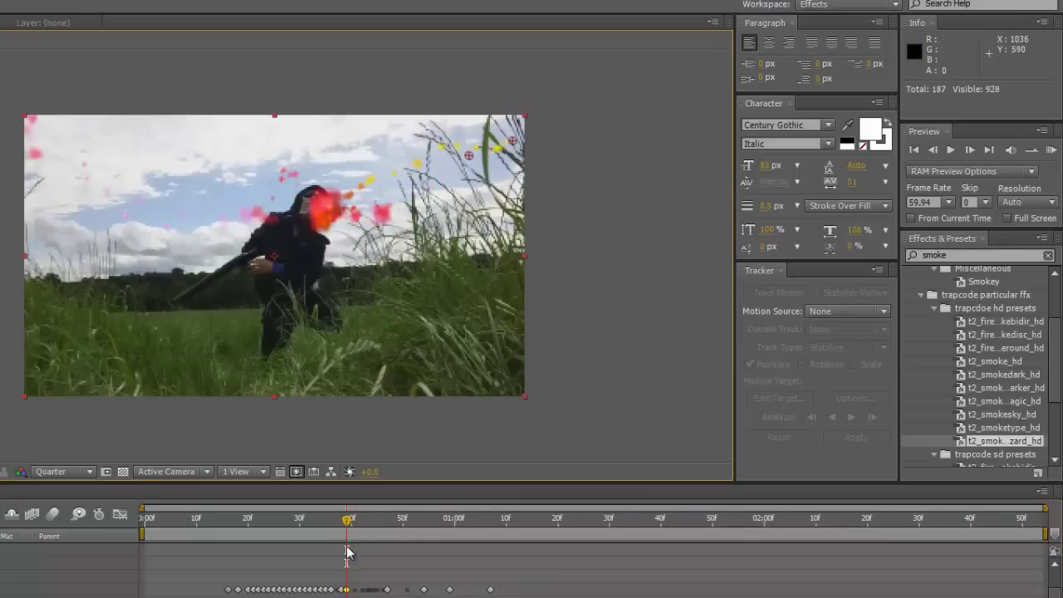
pyautogui.click(350, 521)
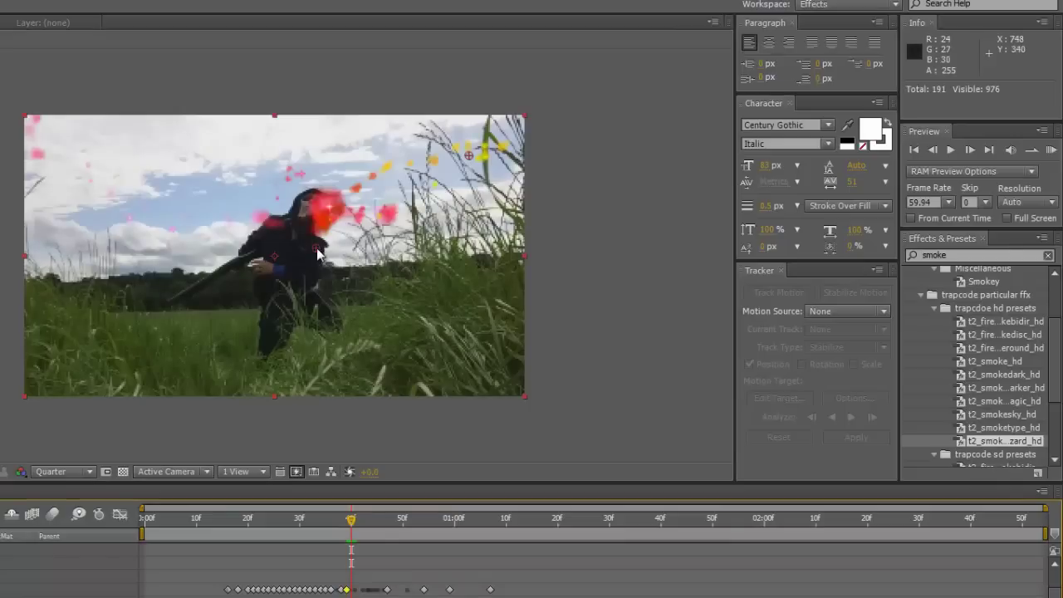
pyautogui.click(351, 434)
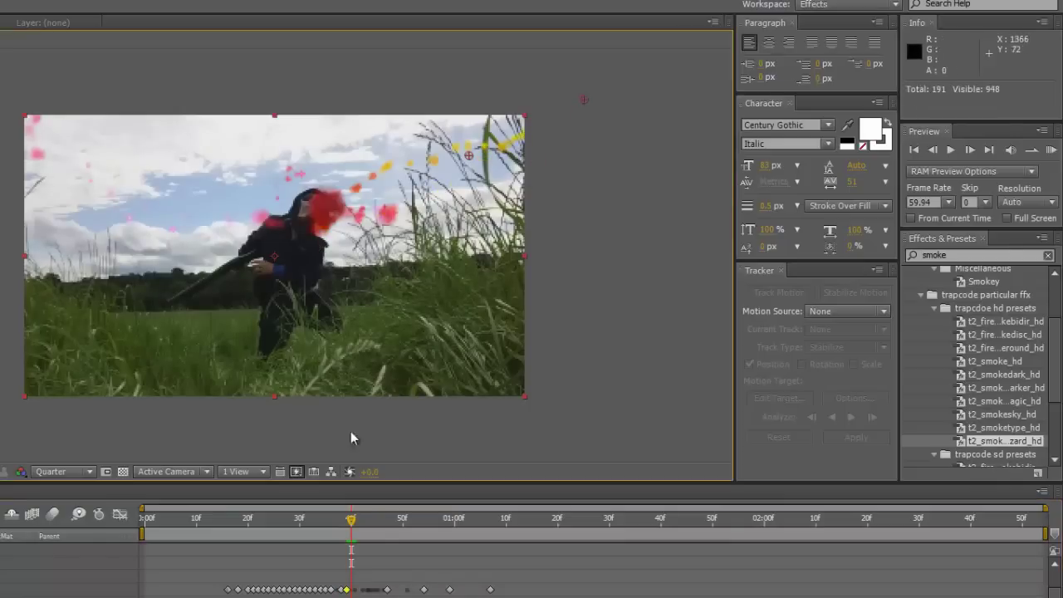
pyautogui.click(355, 522)
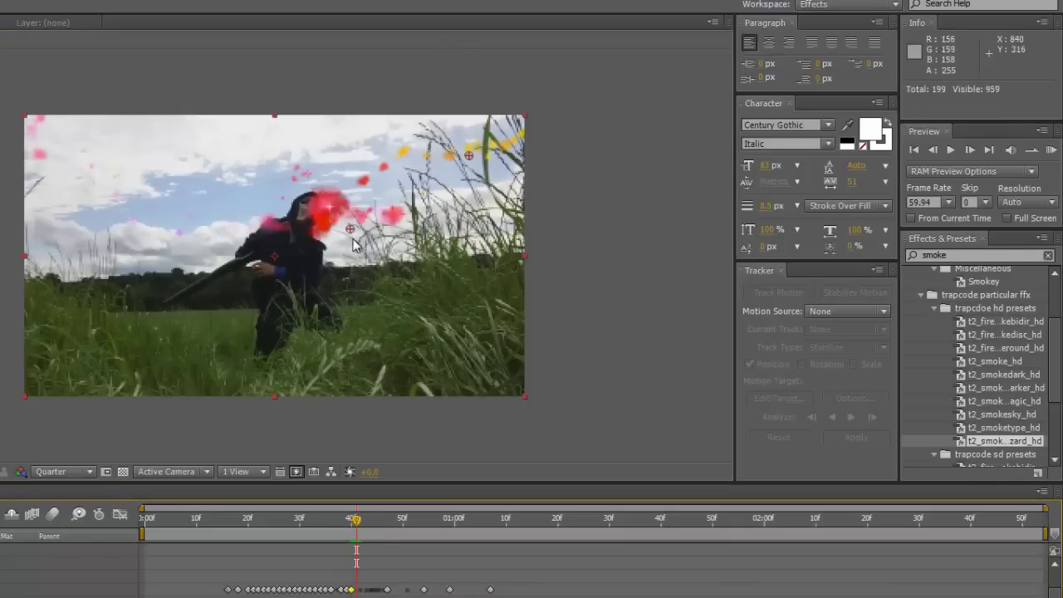
pyautogui.click(576, 98)
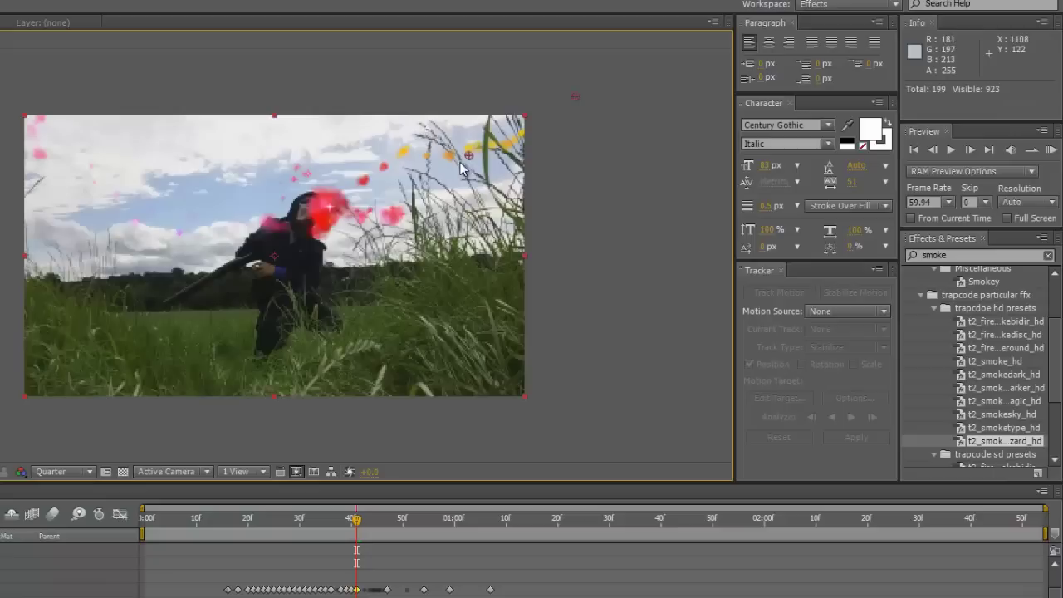
# Place emitter keyframes frame by frame to about frame 45, pushing the trail toward the upper right
pyautogui.click(360, 521)
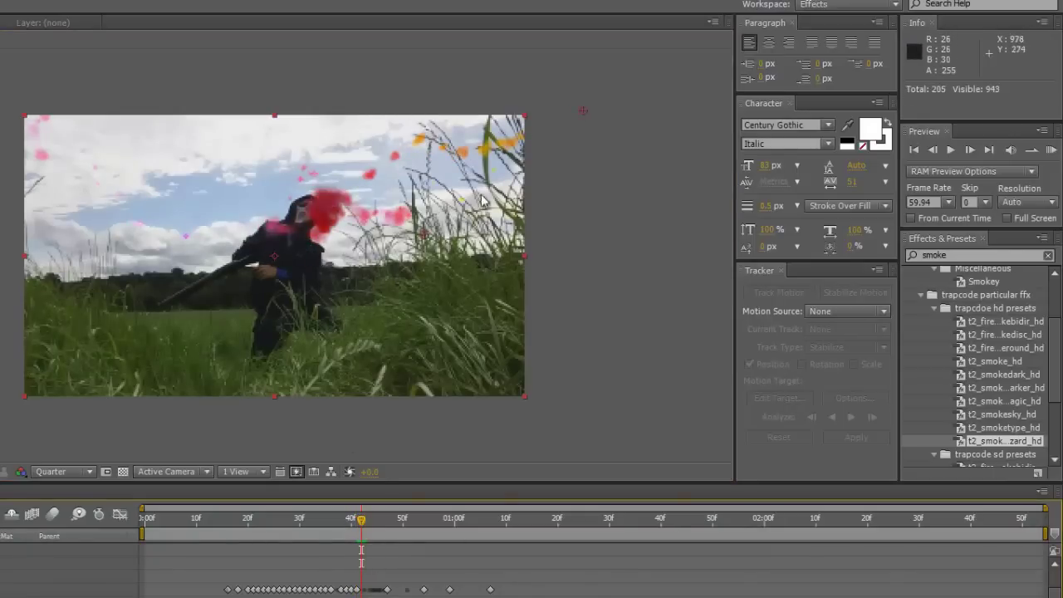
pyautogui.click(587, 133)
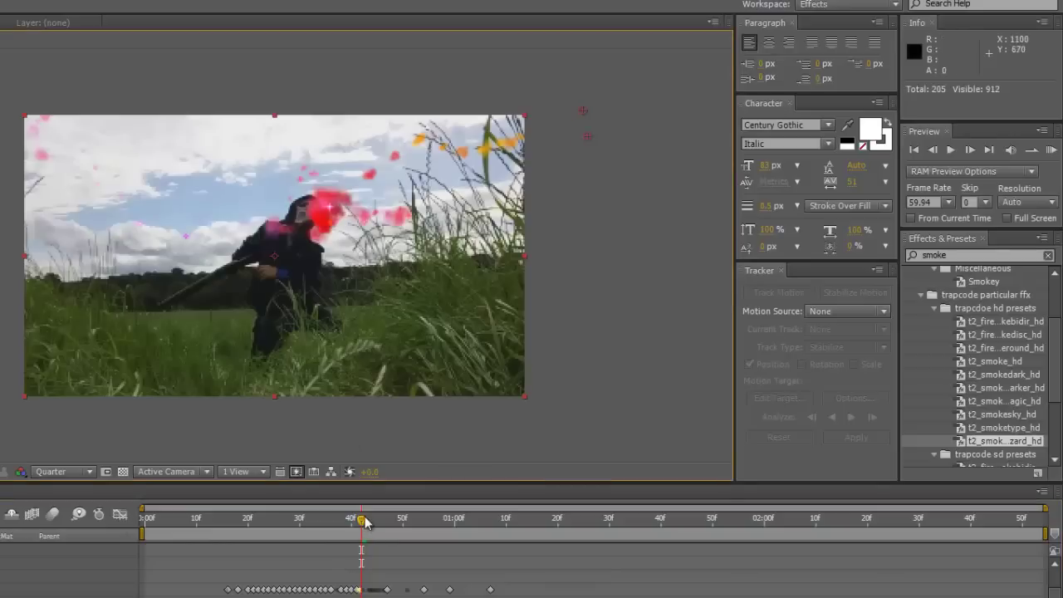
pyautogui.moveTo(363, 523); pyautogui.dragTo(366, 523)
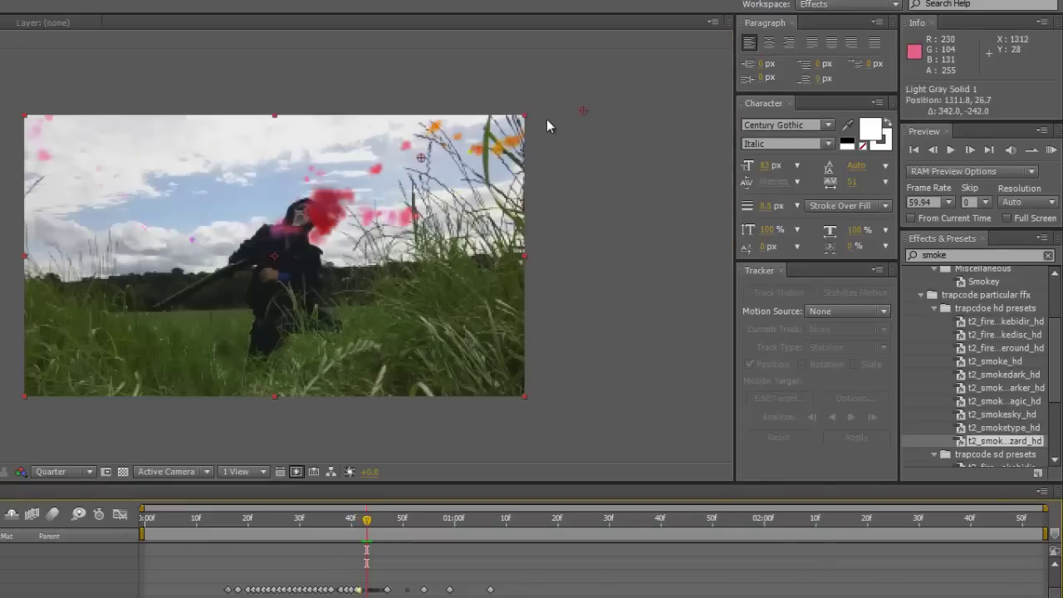
pyautogui.click(594, 94)
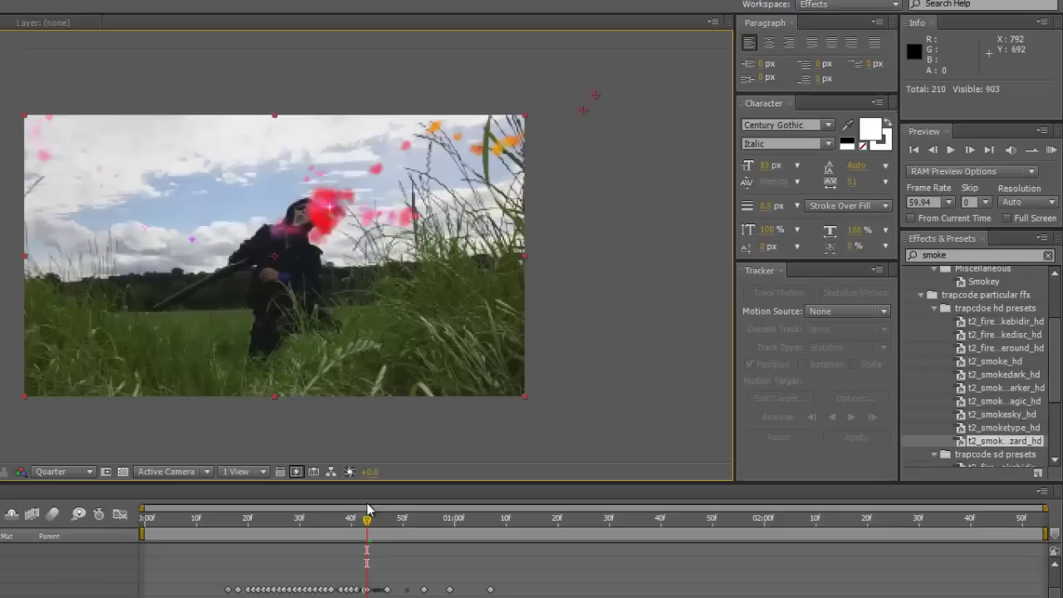
pyautogui.moveTo(369, 521); pyautogui.dragTo(373, 523)
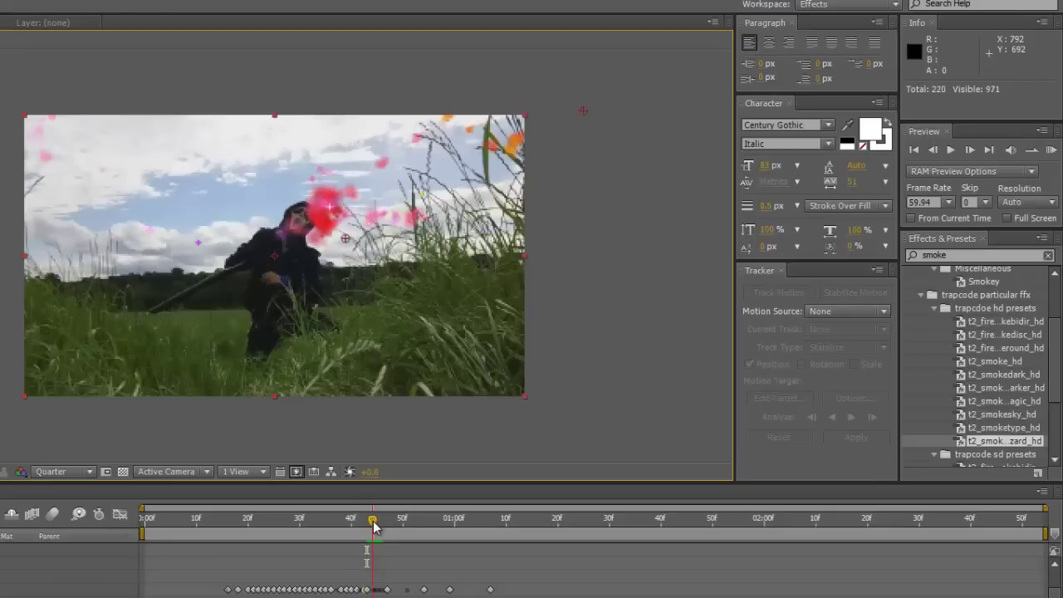
pyautogui.click(607, 137)
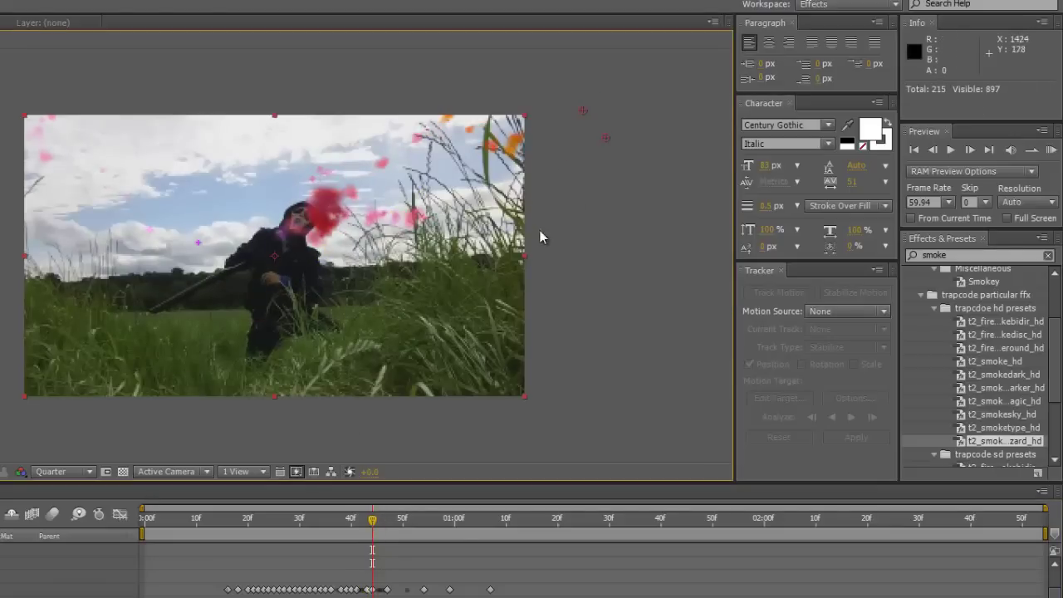
pyautogui.click(376, 522)
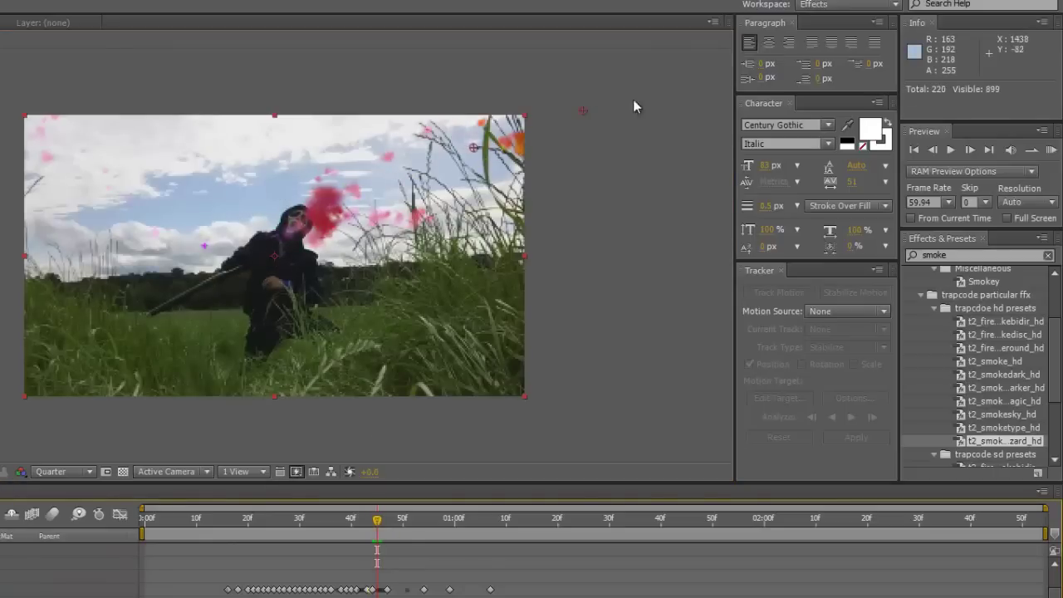
pyautogui.click(662, 57)
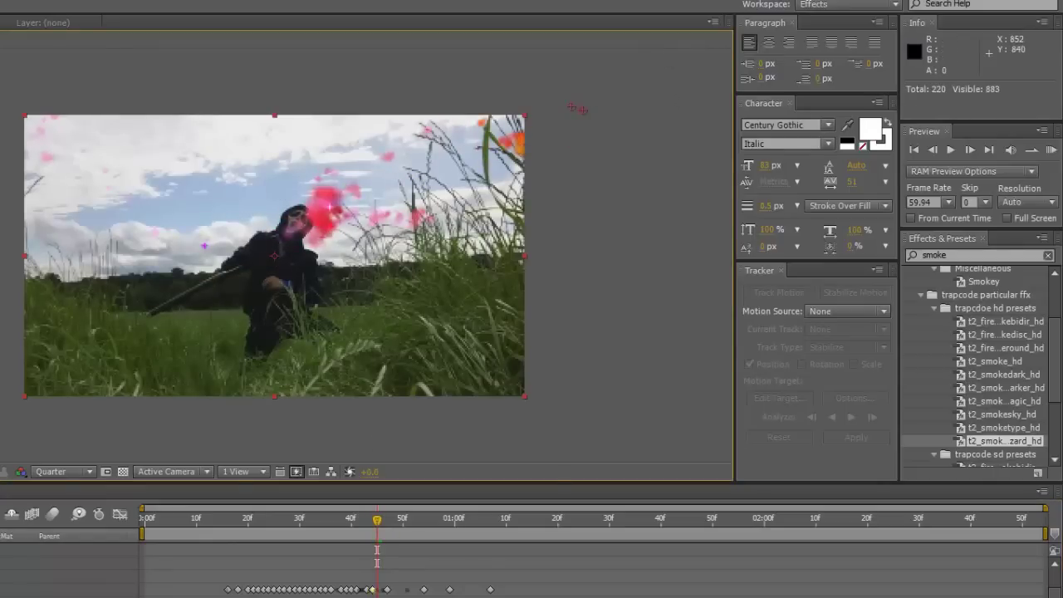
pyautogui.click(382, 521)
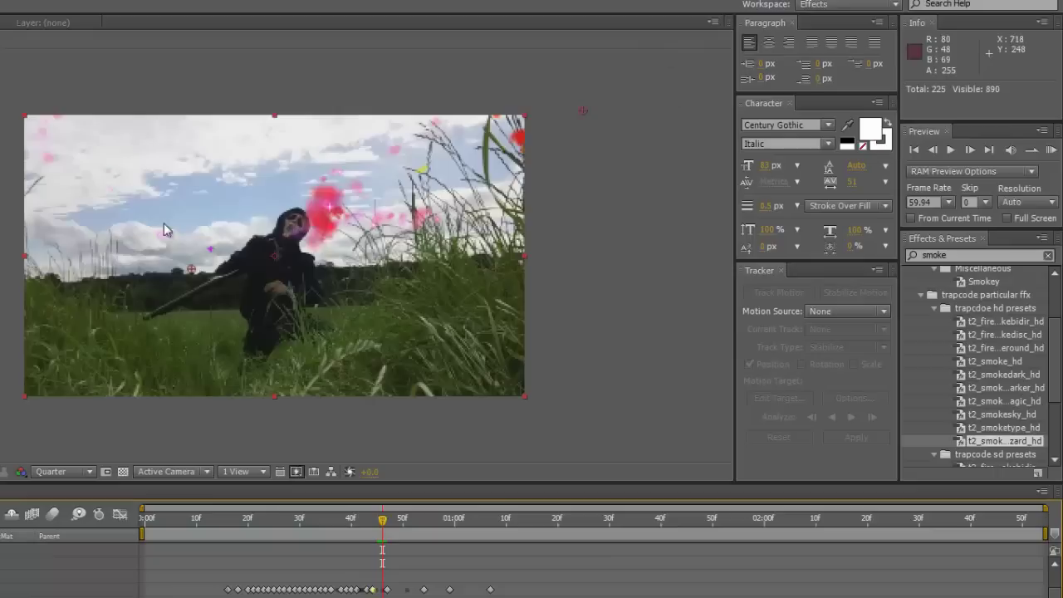
pyautogui.click(559, 119)
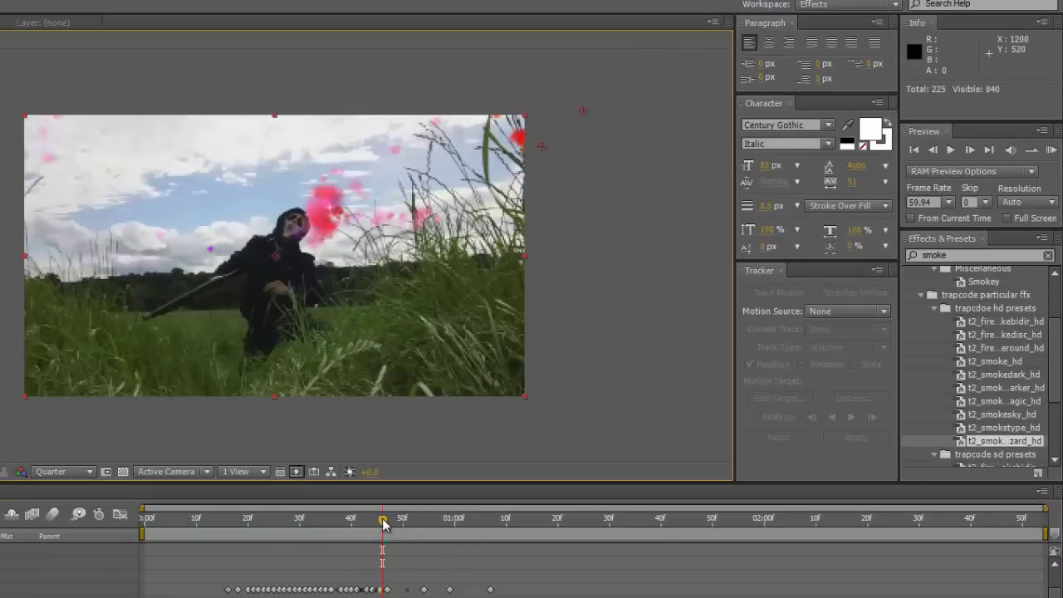
# Undo an accidental particle layer move and add upper-right emitter keyframes up to one second
pyautogui.moveTo(384, 523); pyautogui.dragTo(393, 521)
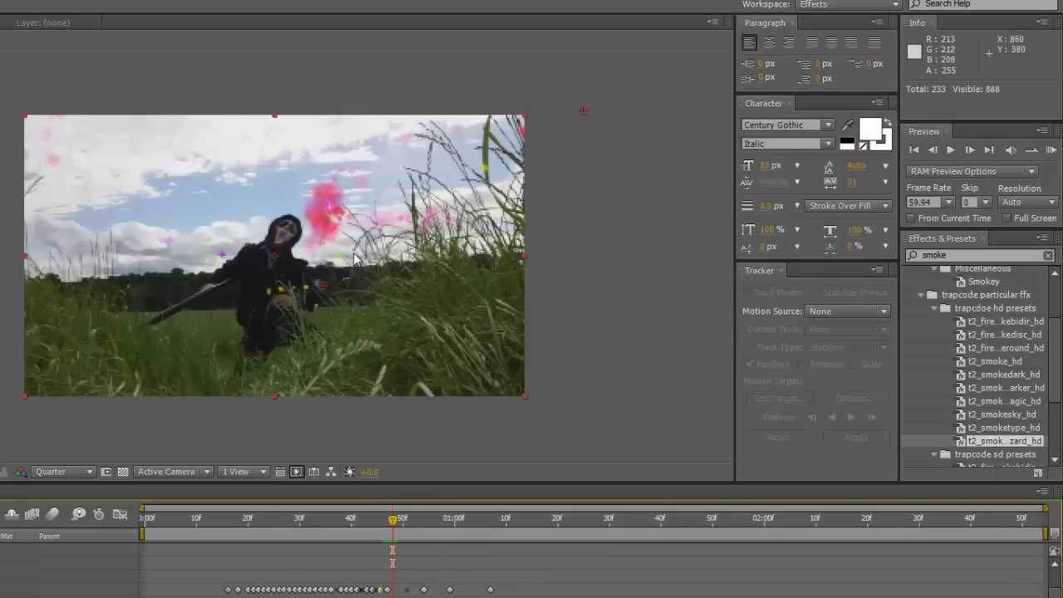
pyautogui.moveTo(324, 290); pyautogui.dragTo(535, 88)
pyautogui.hotkey('ctrl', 'z')
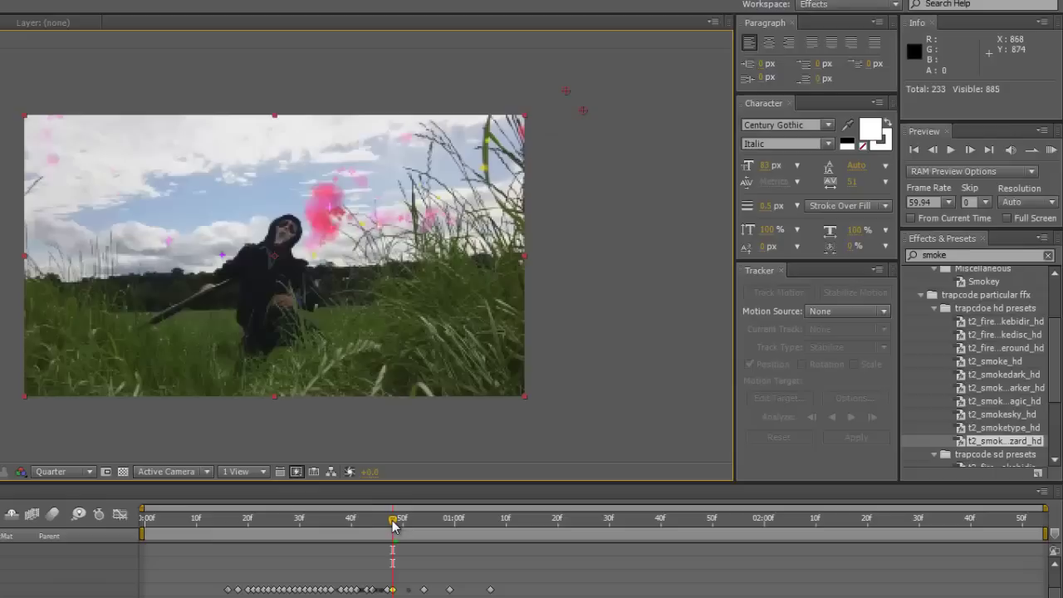
pyautogui.moveTo(394, 525); pyautogui.dragTo(399, 525)
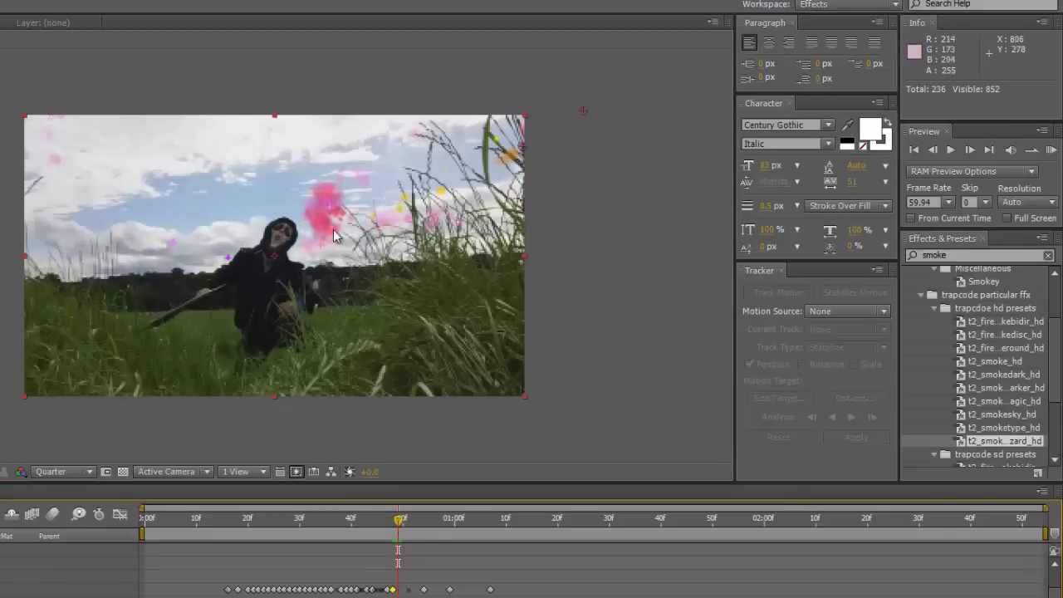
pyautogui.moveTo(399, 523)
pyautogui.mouseDown()
pyautogui.moveTo(429, 523)
pyautogui.moveTo(413, 530)
pyautogui.mouseUp()
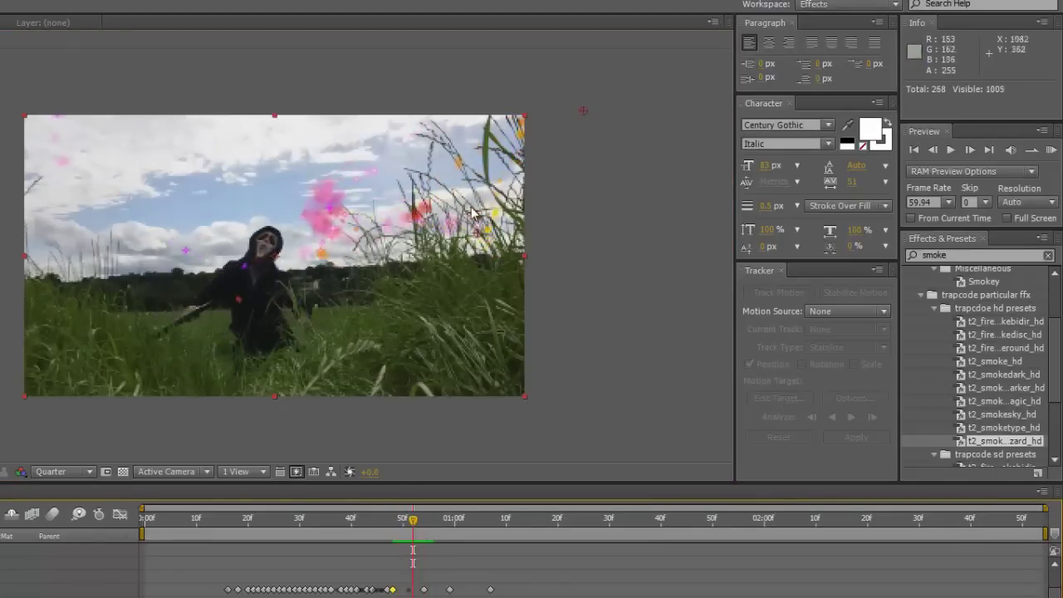
pyautogui.click(567, 92)
pyautogui.click(417, 528)
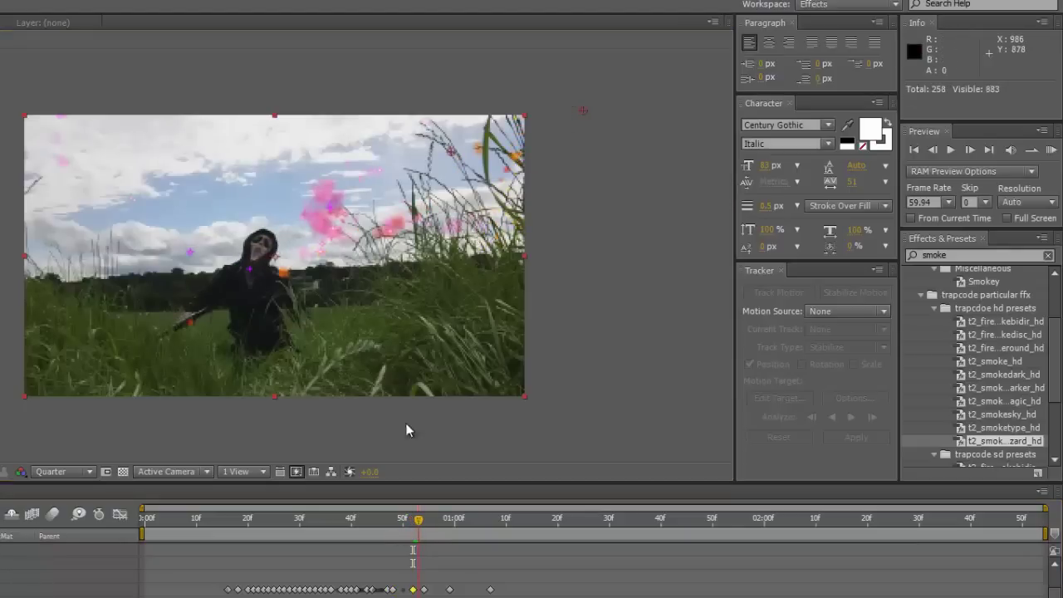
pyautogui.click(421, 529)
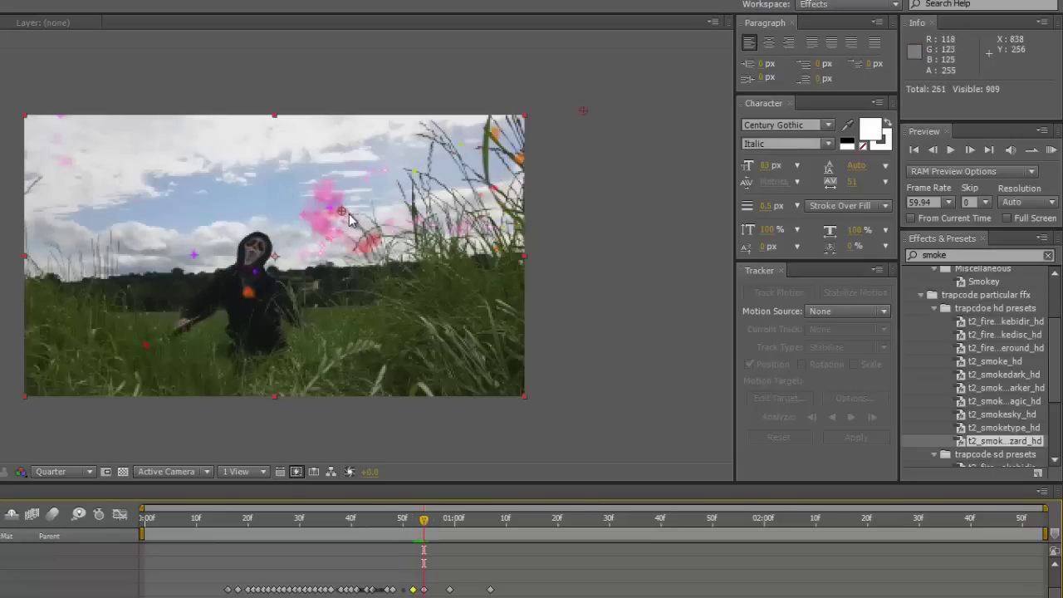
pyautogui.click(582, 86)
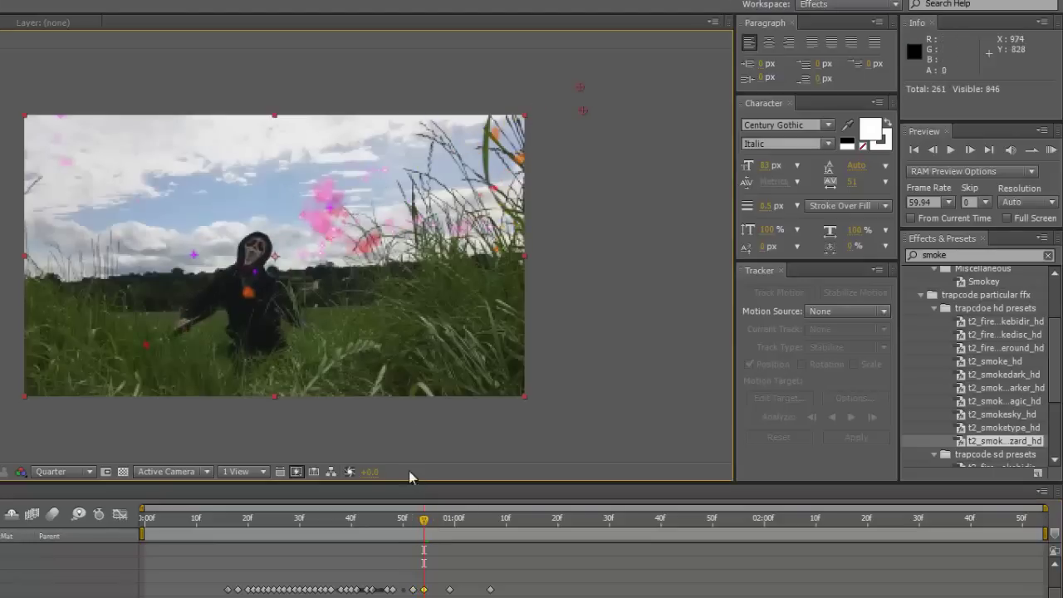
pyautogui.click(428, 528)
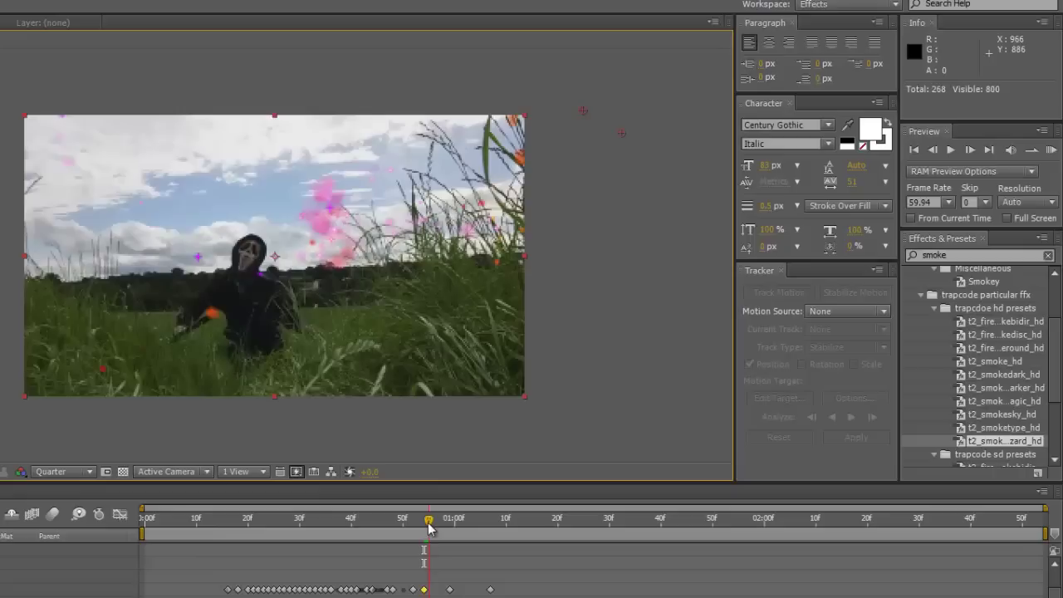
pyautogui.click(435, 528)
pyautogui.moveTo(442, 529)
pyautogui.mouseDown()
pyautogui.moveTo(553, 525)
pyautogui.moveTo(380, 525)
pyautogui.moveTo(444, 523)
pyautogui.mouseUp()
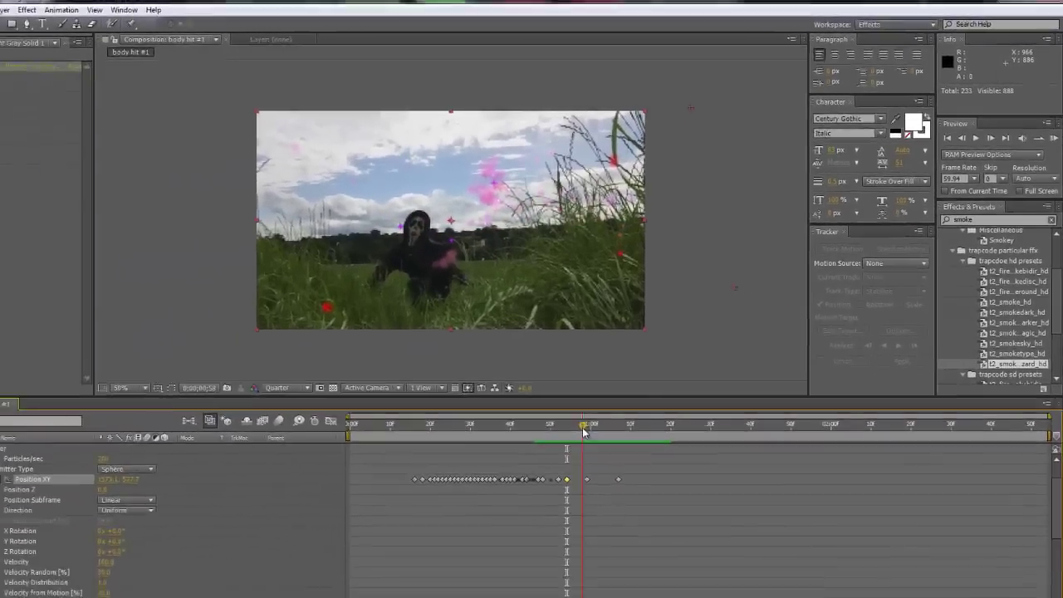
# Set emitter Position XY keyframes near the upper-right edge at 0;00;01;03 and 0;00;01;08
pyautogui.moveTo(584, 430); pyautogui.dragTo(588, 430)
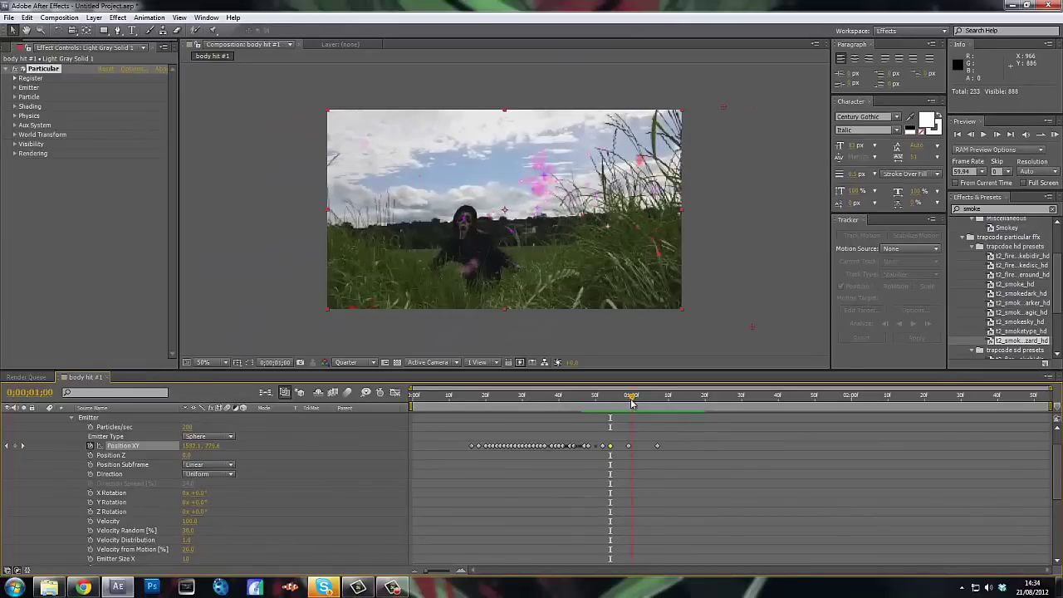
pyautogui.moveTo(633, 403); pyautogui.dragTo(644, 405)
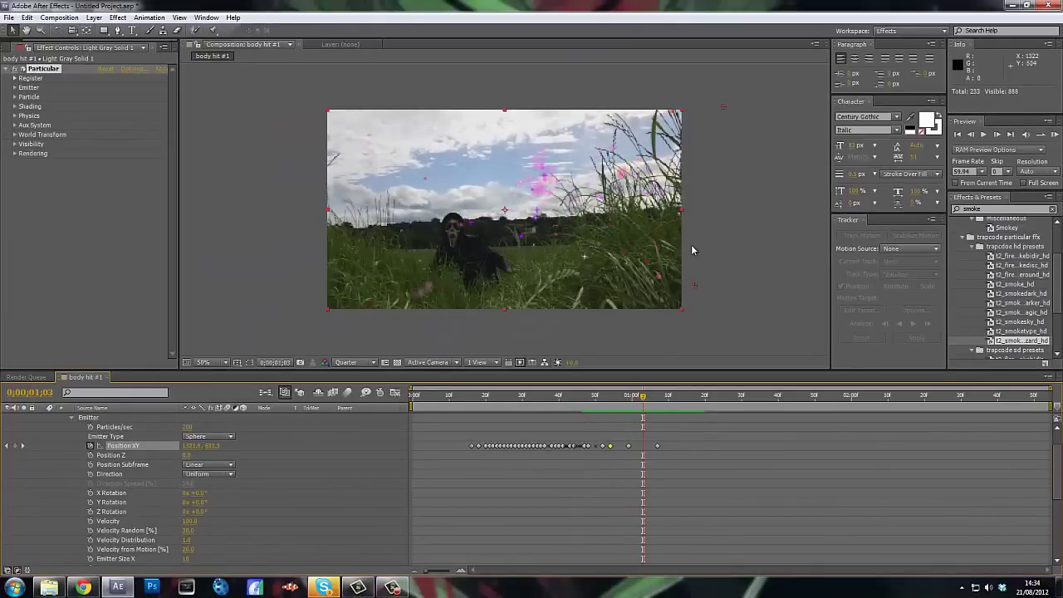
pyautogui.click(705, 93)
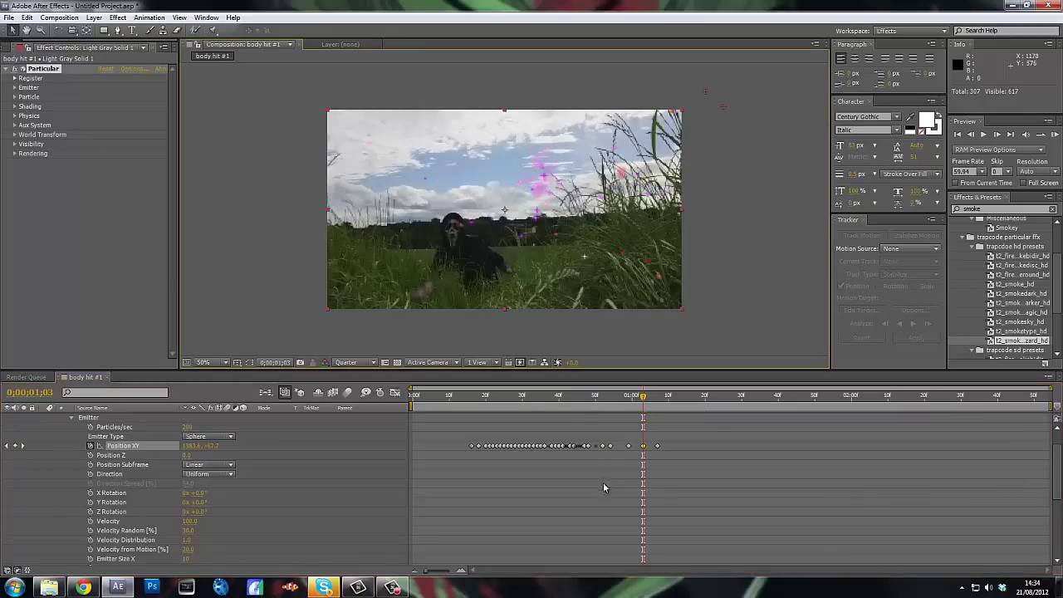
pyautogui.moveTo(644, 400); pyautogui.dragTo(662, 400)
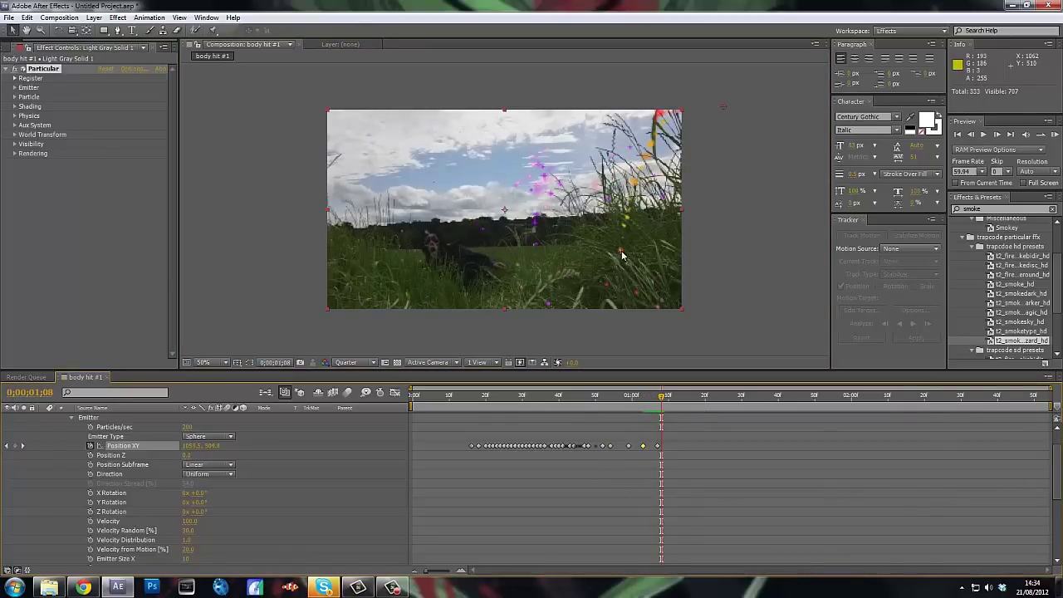
pyautogui.click(732, 73)
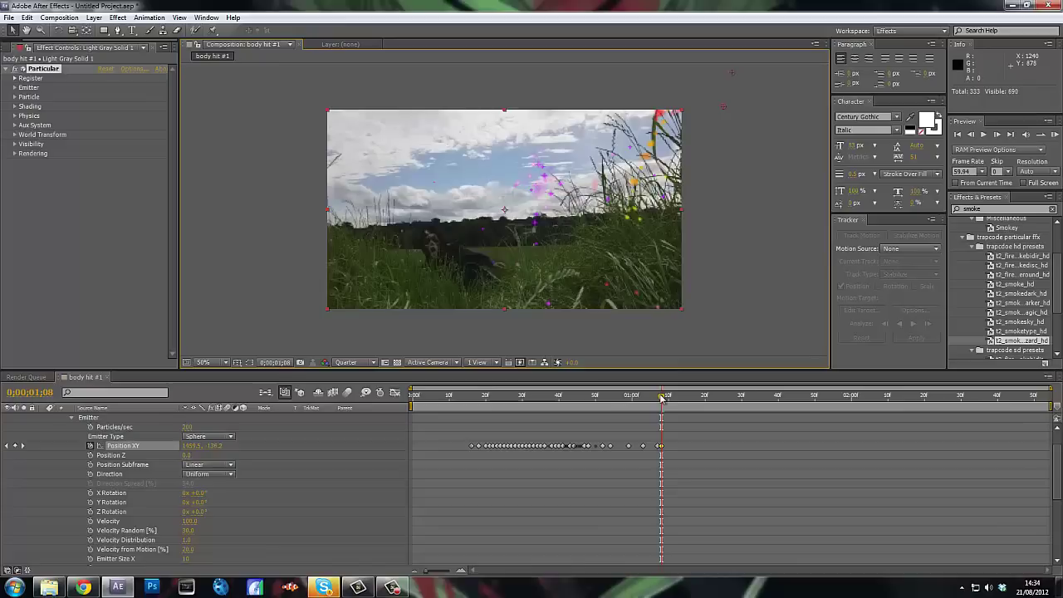
pyautogui.moveTo(662, 399); pyautogui.dragTo(657, 399)
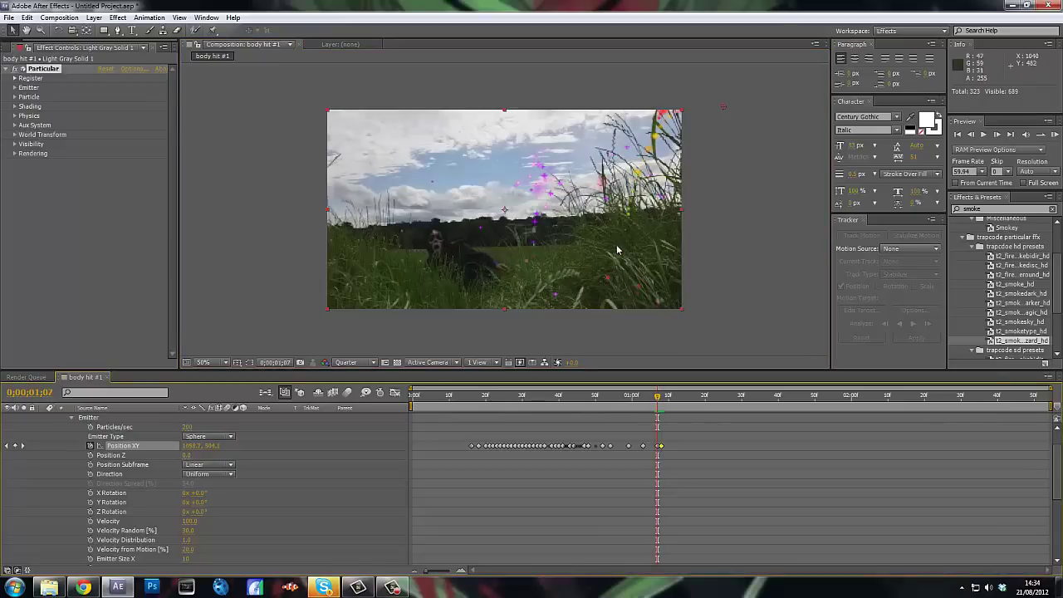
# Add the emitter keyframe at 0;00;01;07 and expand Particular's Visibility settings
pyautogui.click(724, 89)
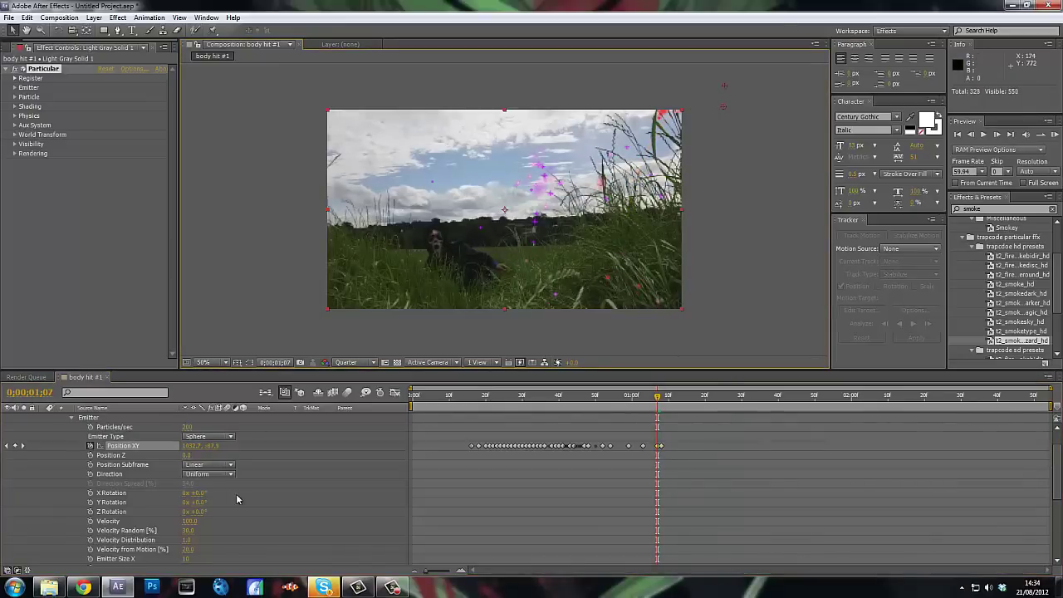
pyautogui.scroll(-1, 236, 498)
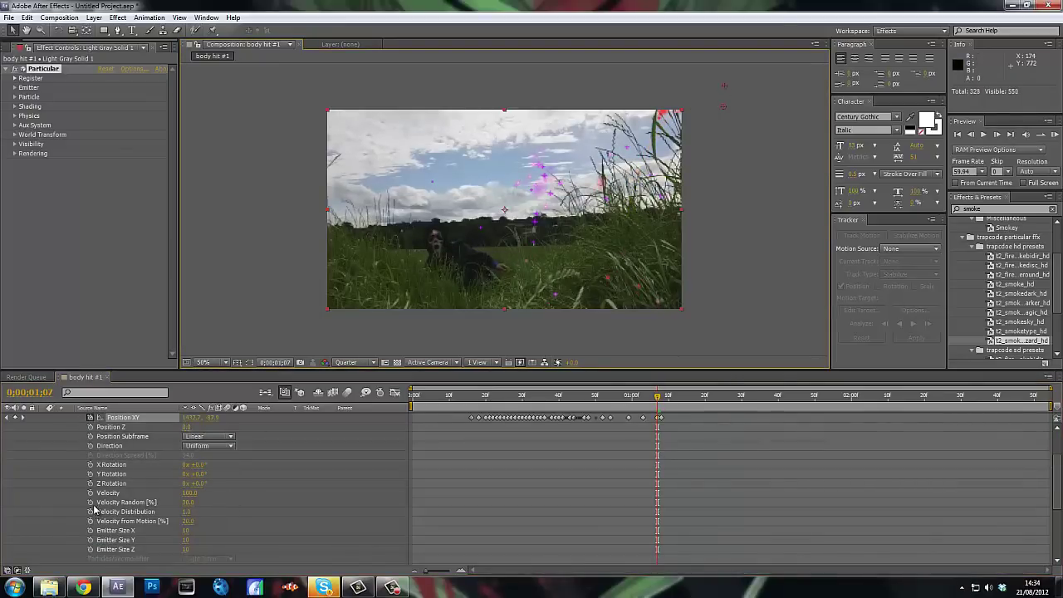
pyautogui.scroll(-2, 92, 532)
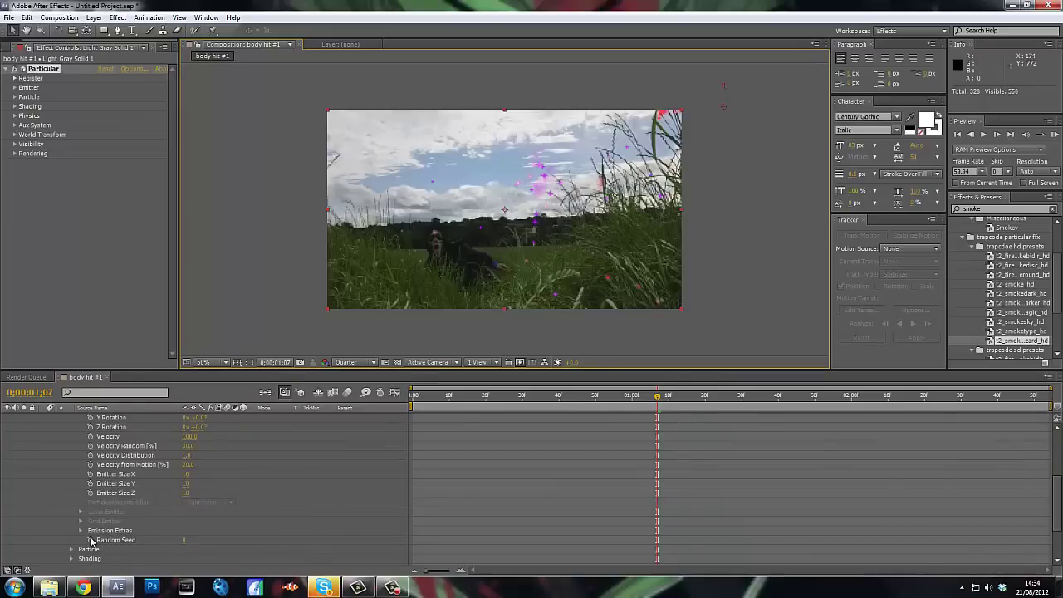
pyautogui.scroll(-2, 87, 540)
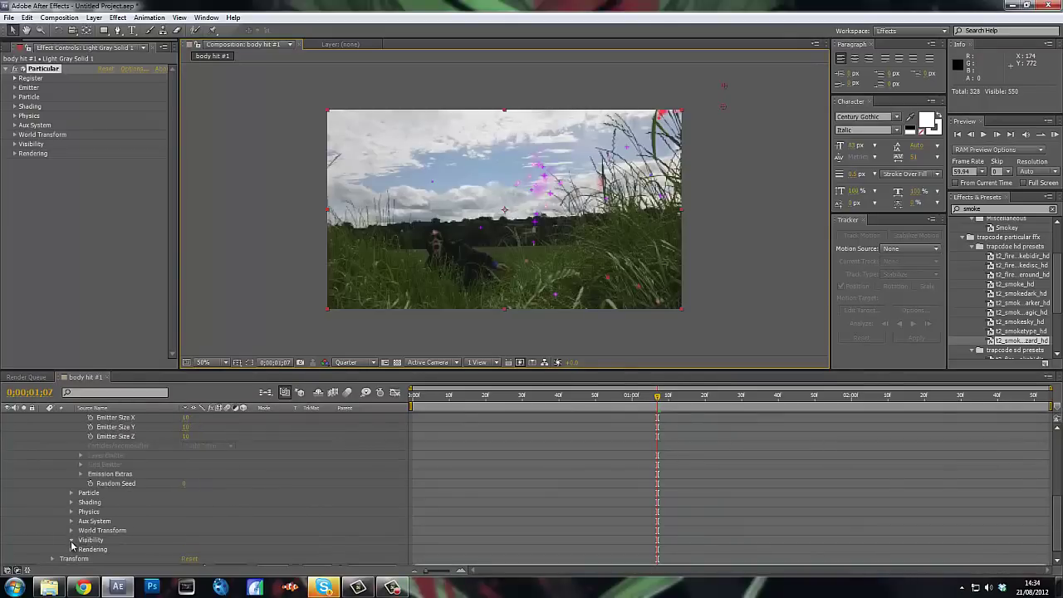
pyautogui.click(71, 540)
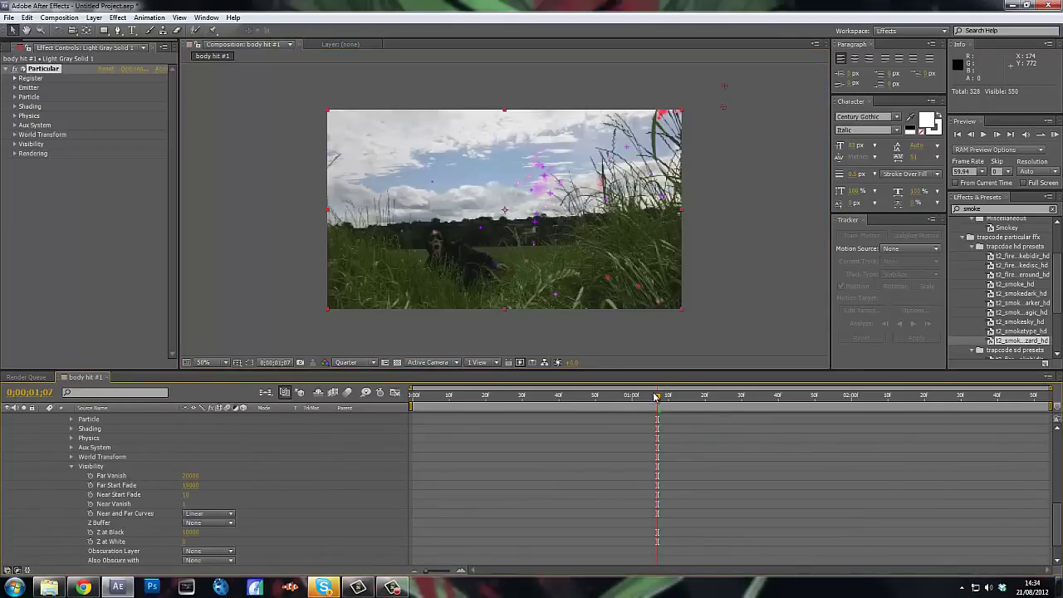
pyautogui.moveTo(660, 400)
pyautogui.mouseDown()
pyautogui.moveTo(631, 399)
pyautogui.moveTo(672, 399)
pyautogui.mouseUp()
# Keyframe Far Vanish and Far Start Fade to 0 and Near Start Fade to 1 at about 0;00;02;01
pyautogui.scroll(-1, 95, 496)
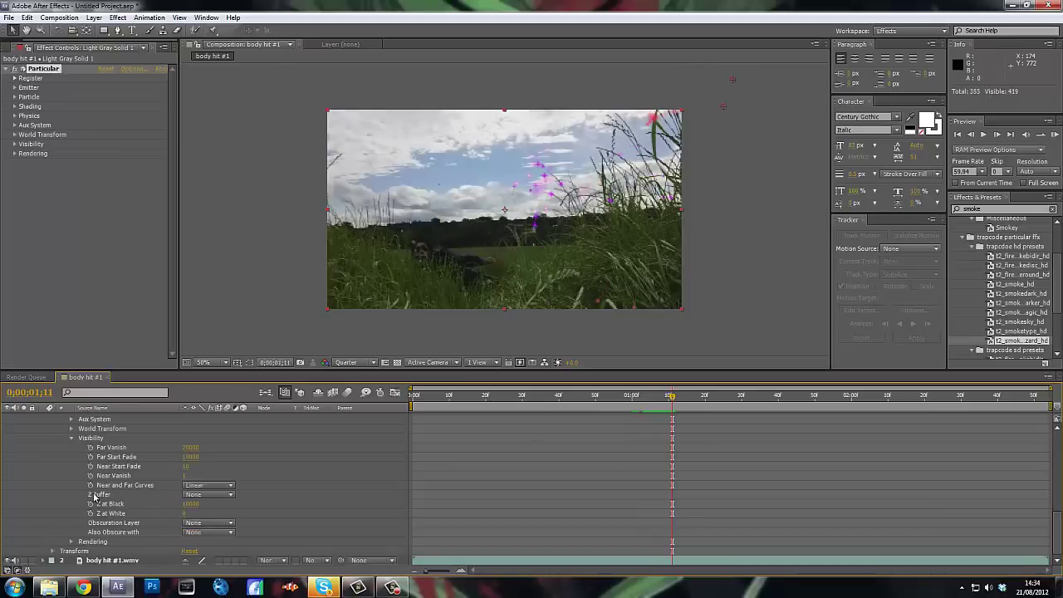
pyautogui.click(89, 448)
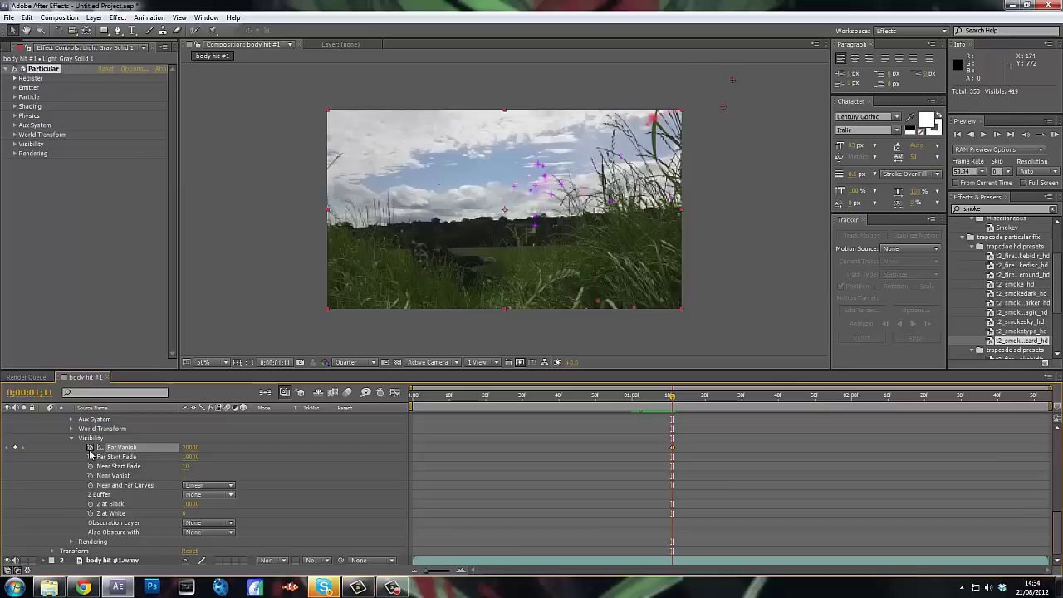
pyautogui.click(91, 457)
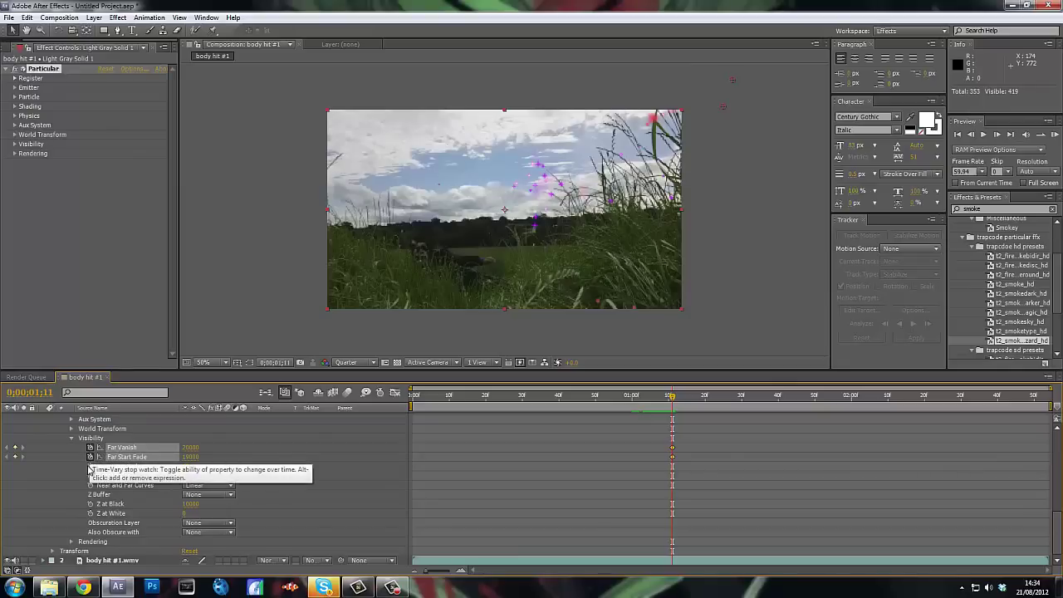
pyautogui.click(90, 466)
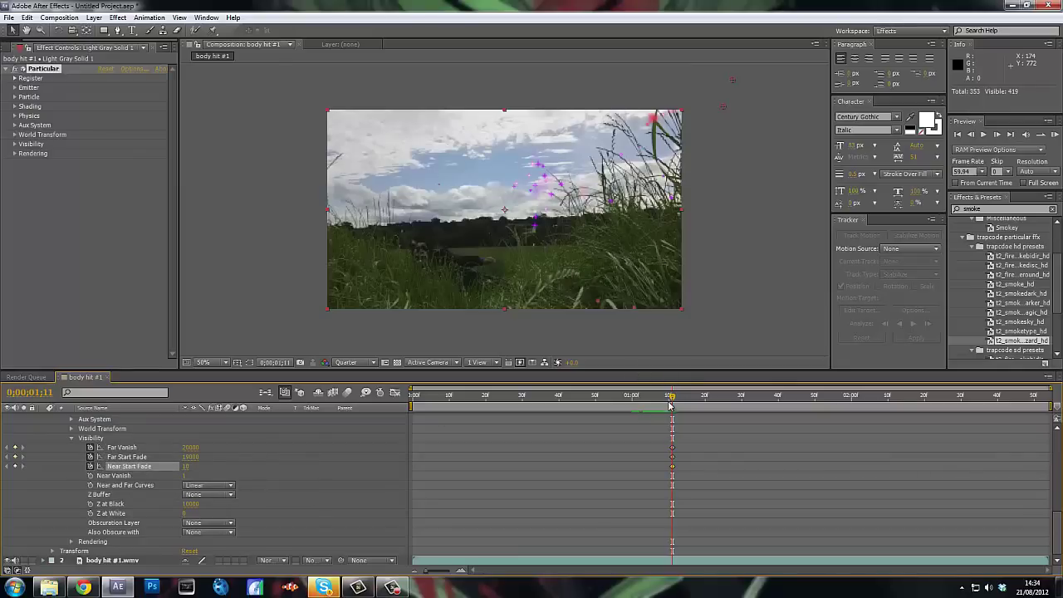
pyautogui.moveTo(671, 405)
pyautogui.mouseDown()
pyautogui.moveTo(869, 397)
pyautogui.moveTo(855, 397)
pyautogui.mouseUp()
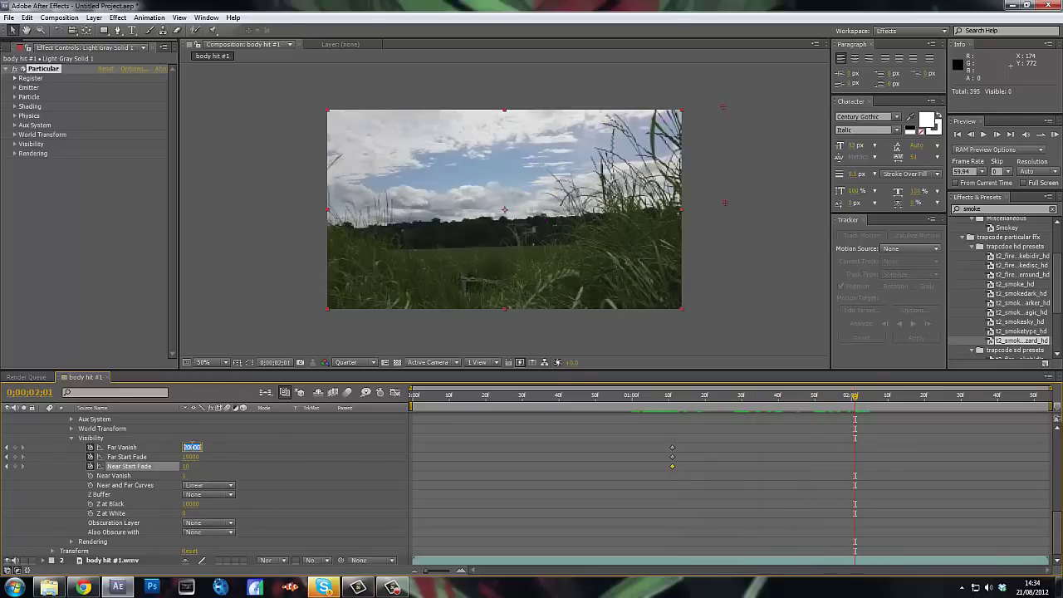
pyautogui.write('0')
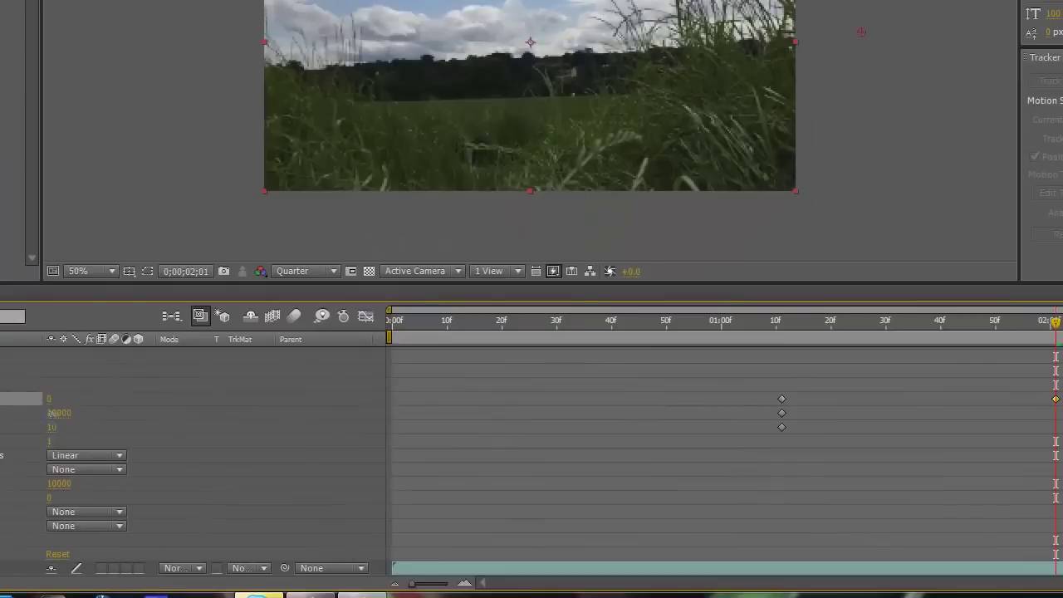
pyautogui.click(182, 456)
pyautogui.click(53, 427)
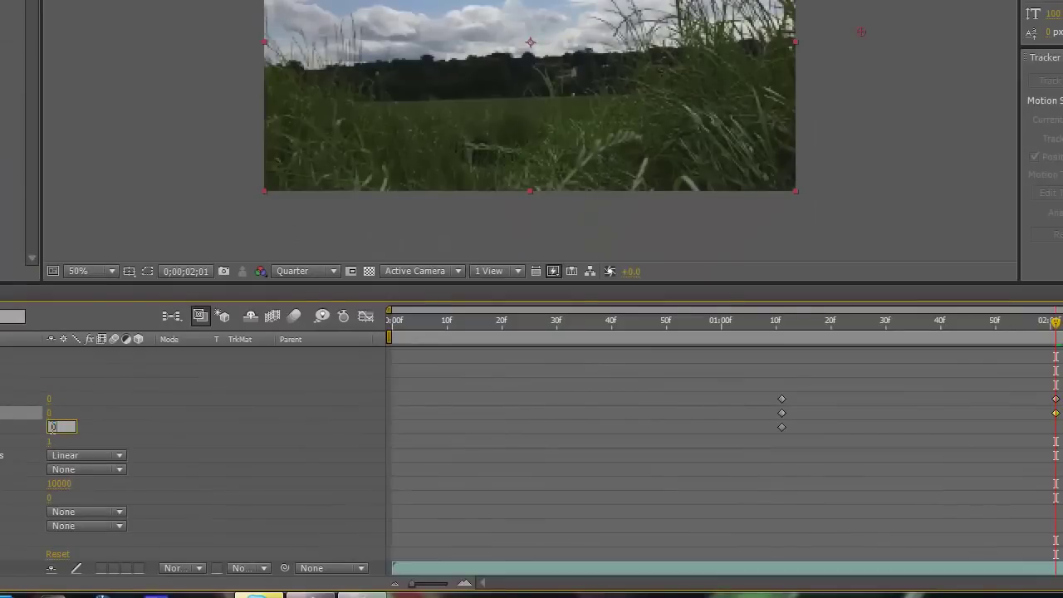
pyautogui.write('1')
pyautogui.press('Return')
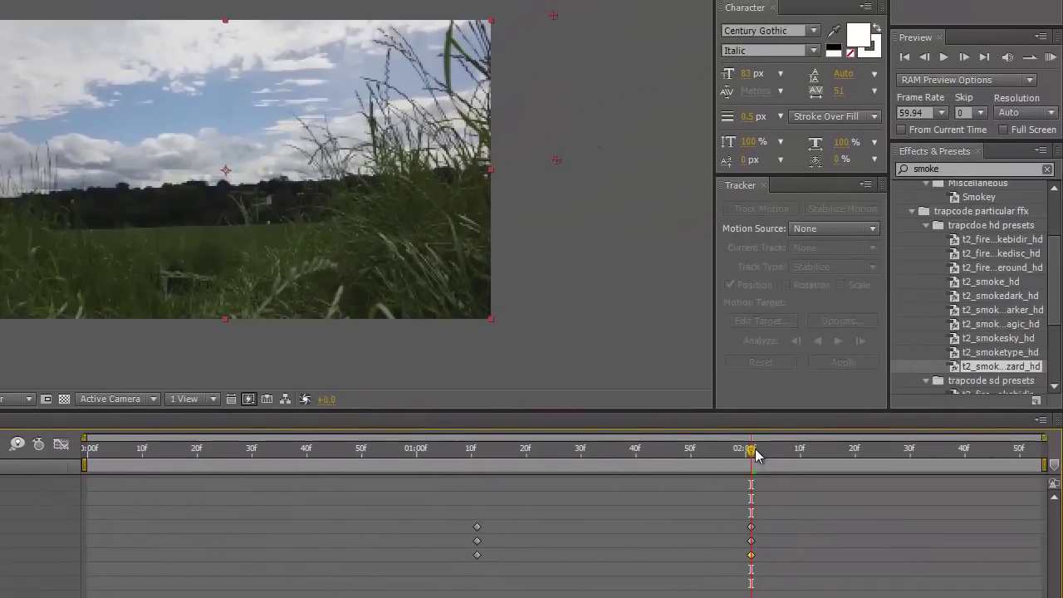
pyautogui.moveTo(1054, 320); pyautogui.dragTo(742, 339)
pyautogui.moveTo(437, 467); pyautogui.dragTo(345, 458)
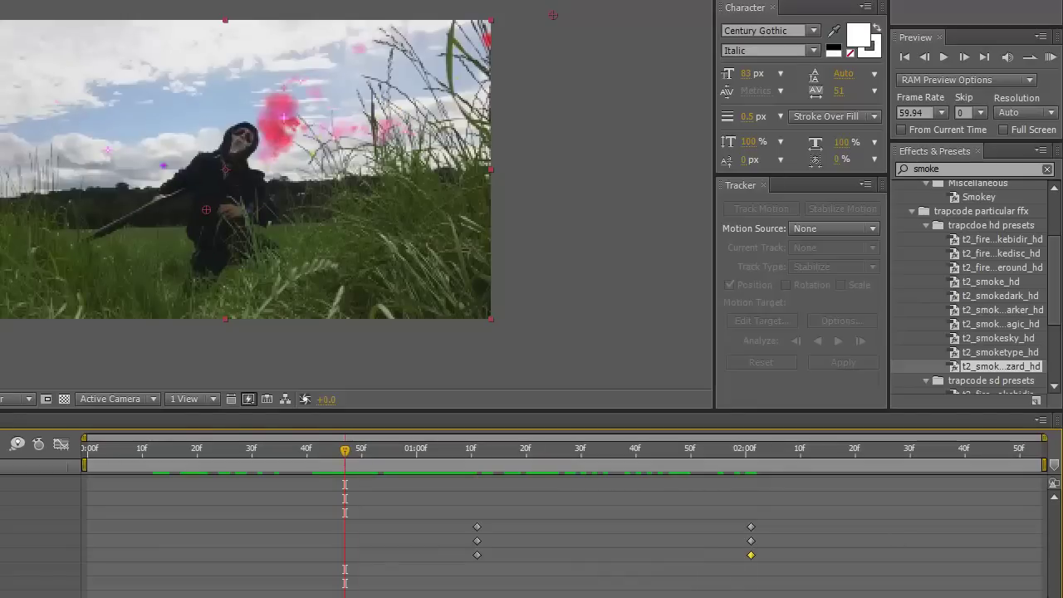
pyautogui.scroll(2, 912, 515)
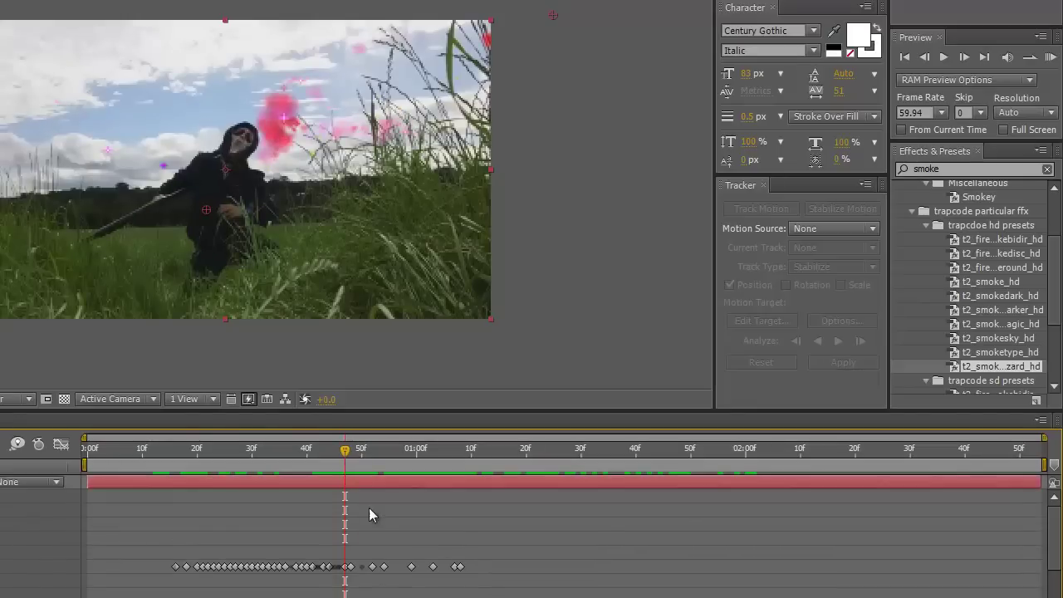
pyautogui.moveTo(344, 451)
pyautogui.mouseDown()
pyautogui.moveTo(391, 451)
pyautogui.moveTo(363, 452)
pyautogui.mouseUp()
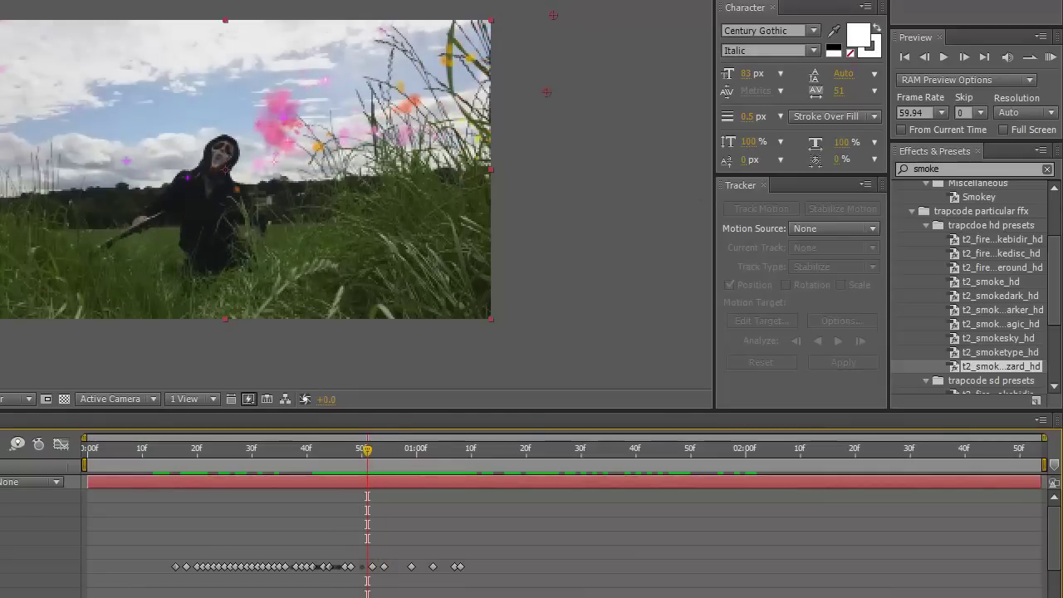
pyautogui.click(963, 57)
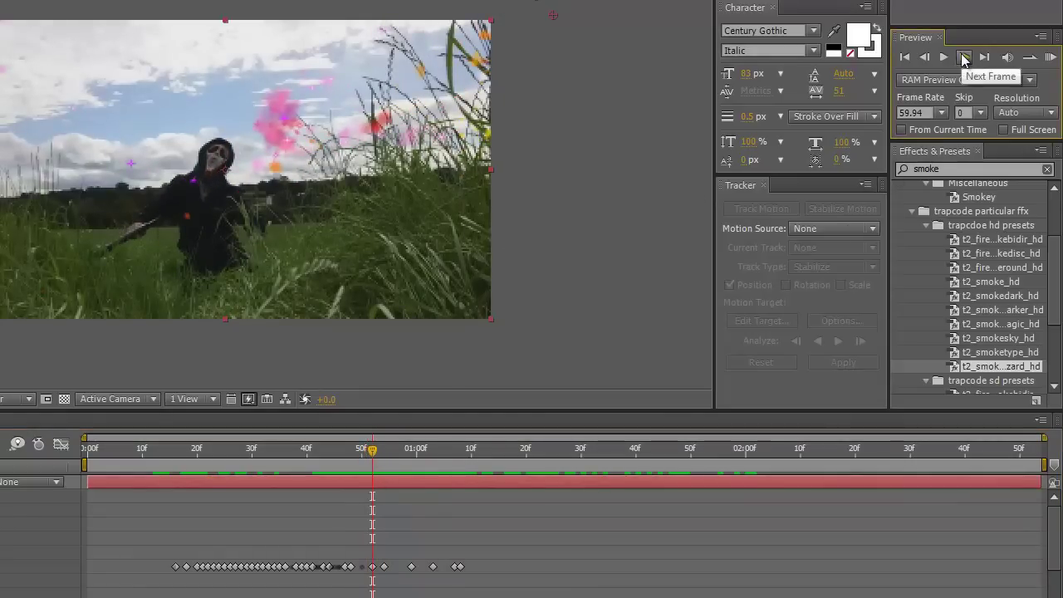
pyautogui.click(963, 57)
pyautogui.click(963, 57)
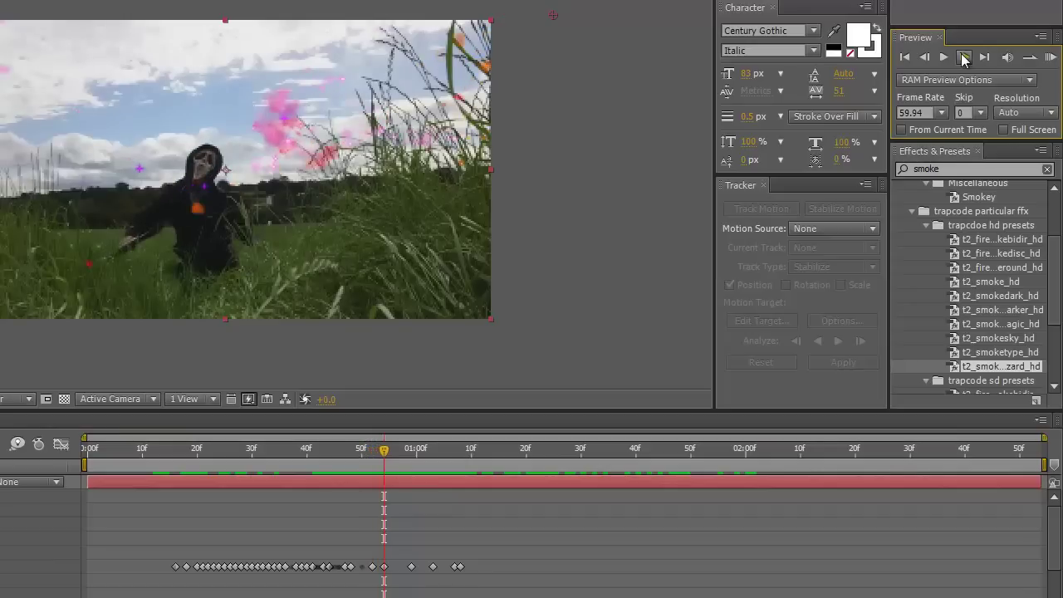
pyautogui.click(964, 57)
pyautogui.click(963, 57)
pyautogui.click(964, 57)
pyautogui.click(963, 56)
pyautogui.click(963, 57)
pyautogui.click(964, 57)
pyautogui.click(964, 56)
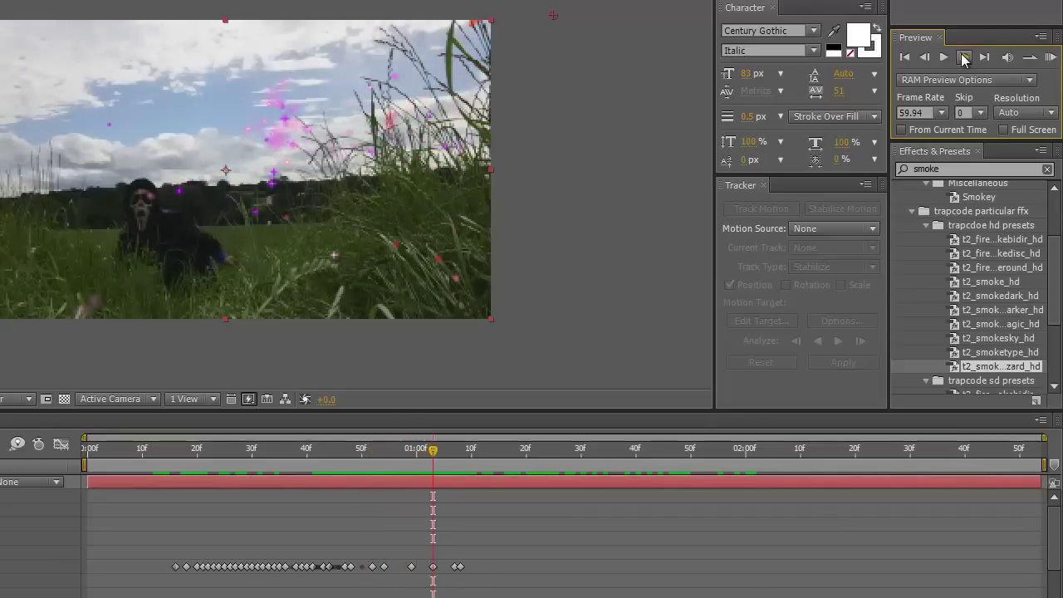
pyautogui.click(964, 57)
pyautogui.click(963, 56)
pyautogui.click(961, 53)
pyautogui.click(961, 53)
pyautogui.click(961, 53)
pyautogui.click(961, 53)
pyautogui.click(961, 53)
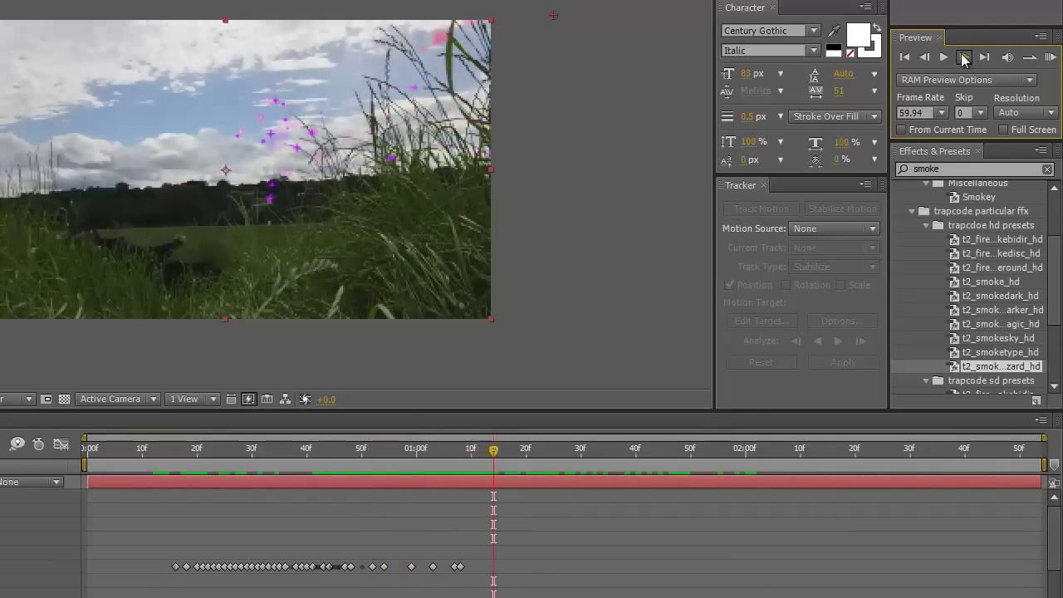
pyautogui.click(961, 53)
pyautogui.click(961, 53)
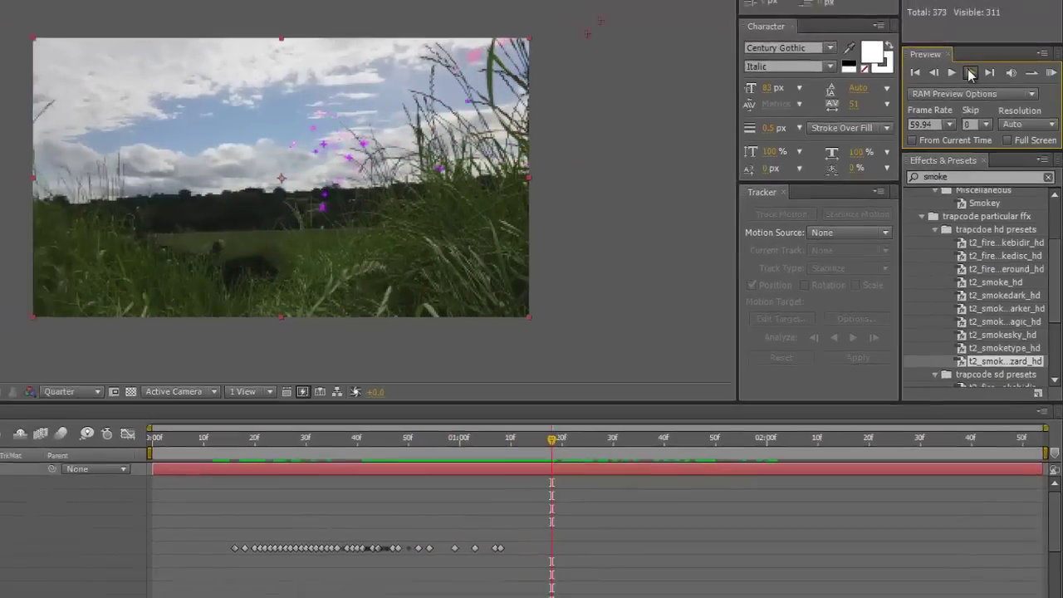
pyautogui.click(970, 72)
pyautogui.click(971, 72)
pyautogui.click(970, 72)
pyautogui.click(970, 72)
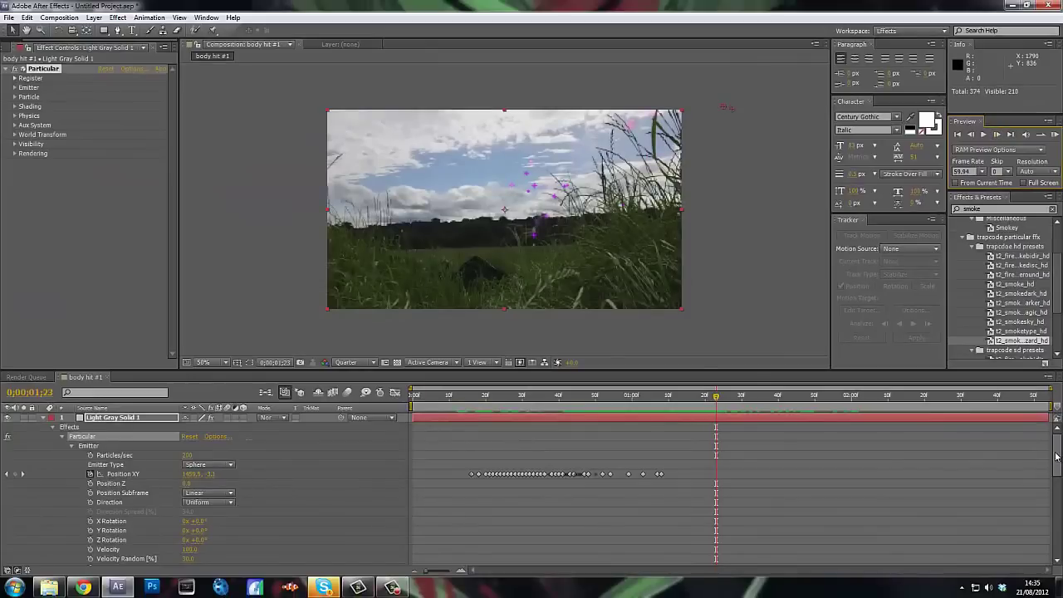
# Keyframe the particle layer's Opacity from 100% at frame 51 to 0% at 0;00;01;15
pyautogui.moveTo(1056, 456); pyautogui.dragTo(1007, 513)
pyautogui.scroll(-5, 322, 546)
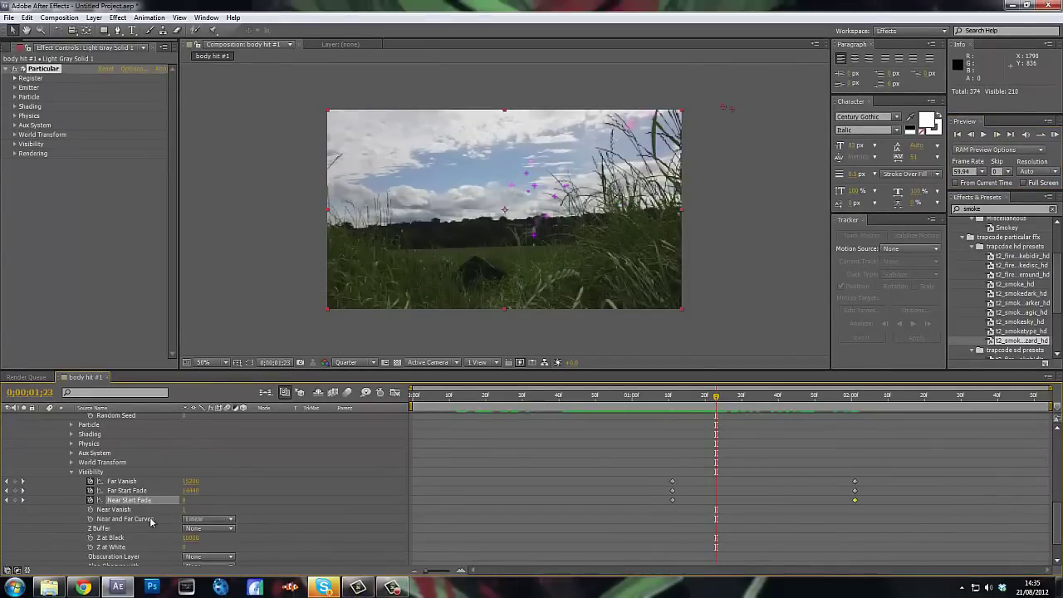
pyautogui.click(72, 439)
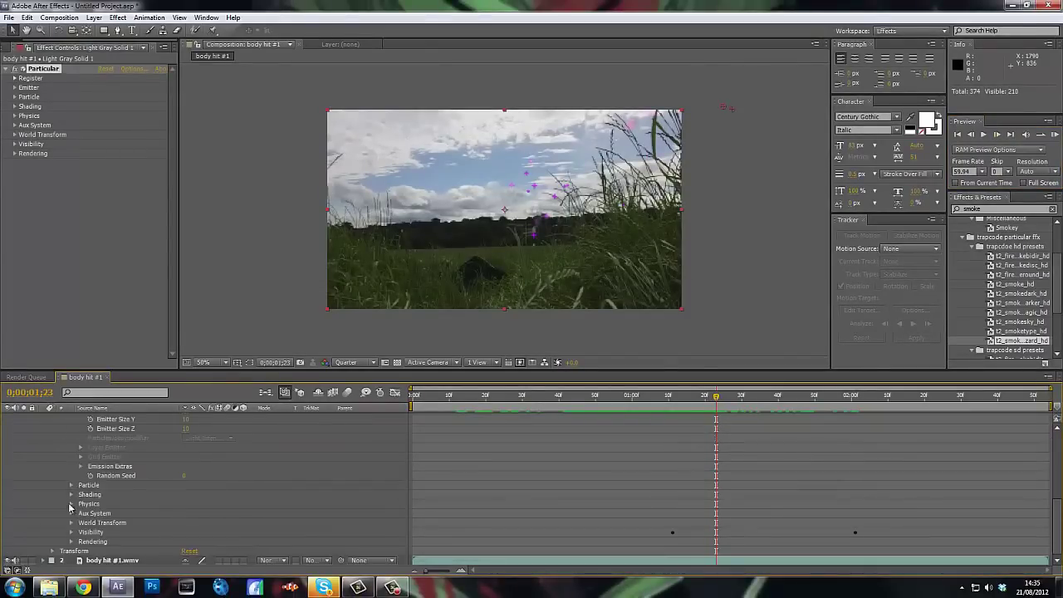
pyautogui.click(53, 551)
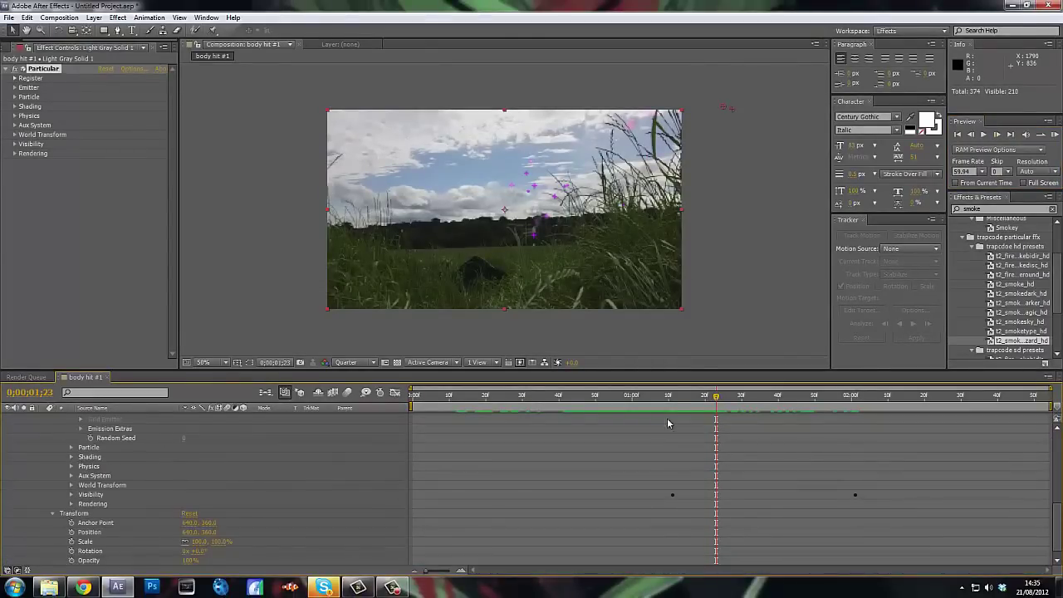
pyautogui.click(690, 396)
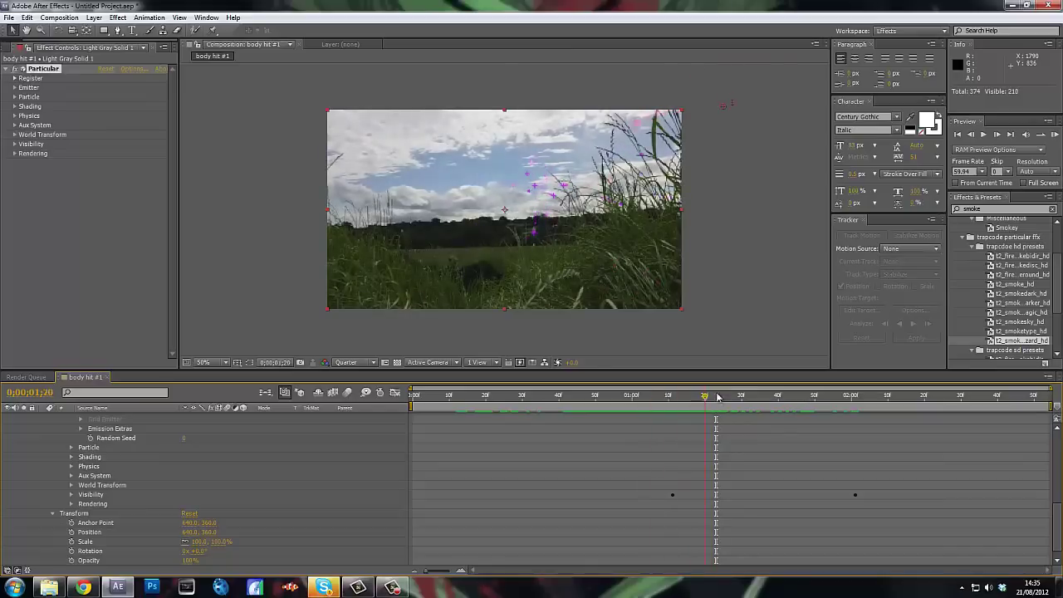
pyautogui.moveTo(662, 399); pyautogui.dragTo(597, 398)
pyautogui.scroll(-1, 74, 543)
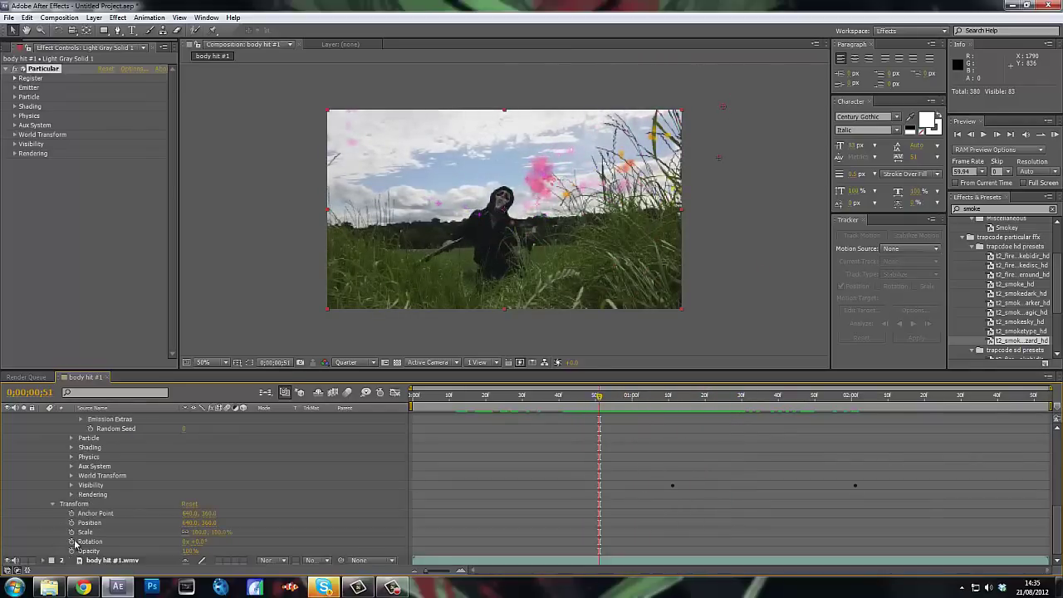
pyautogui.click(71, 551)
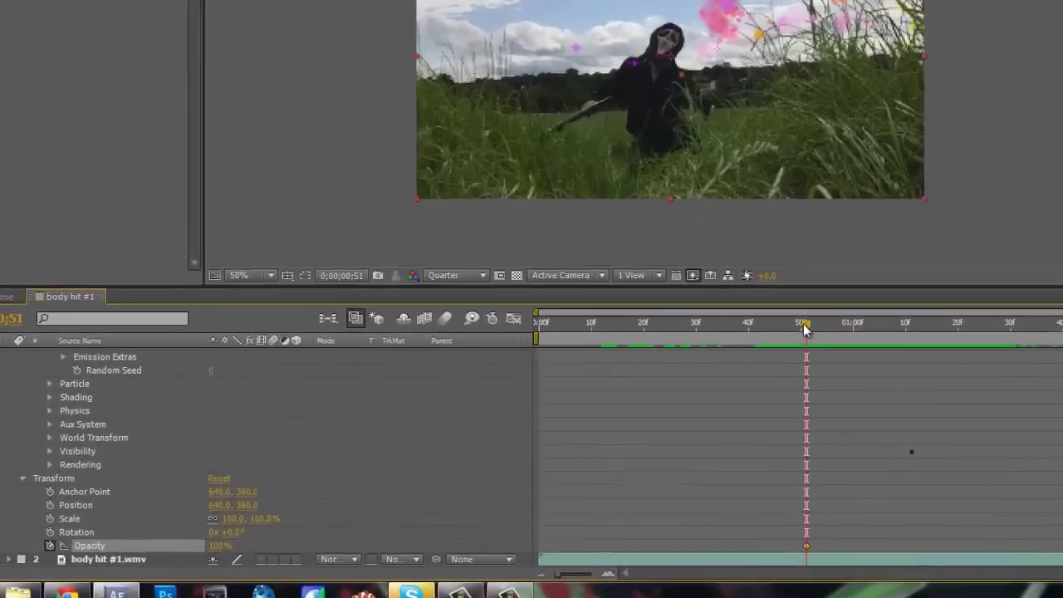
pyautogui.click(648, 397)
pyautogui.moveTo(916, 320); pyautogui.dragTo(970, 314)
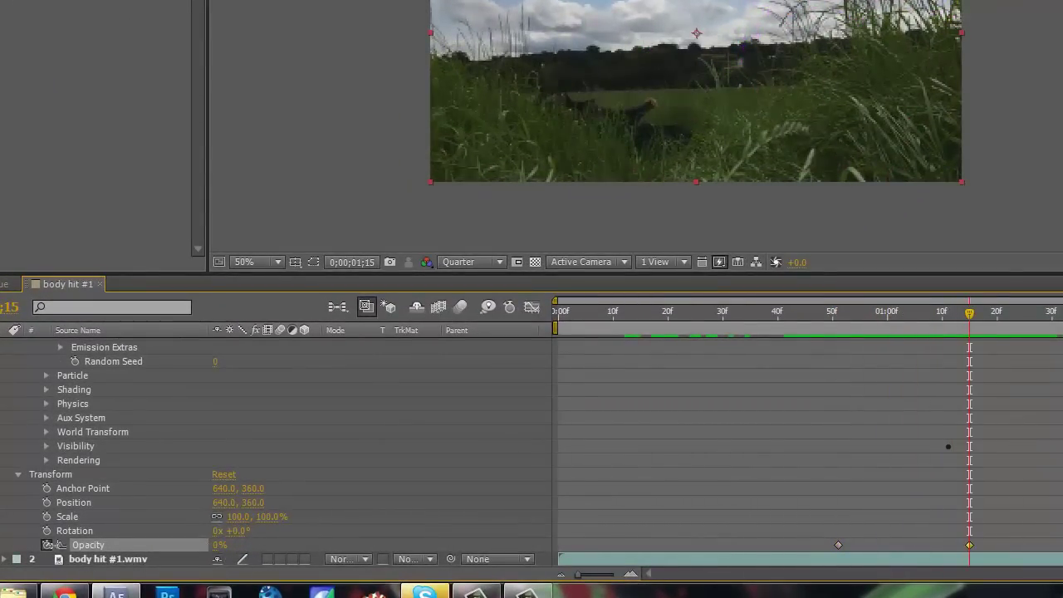
pyautogui.moveTo(970, 320)
pyautogui.mouseDown()
pyautogui.moveTo(790, 316)
pyautogui.moveTo(960, 313)
pyautogui.mouseUp()
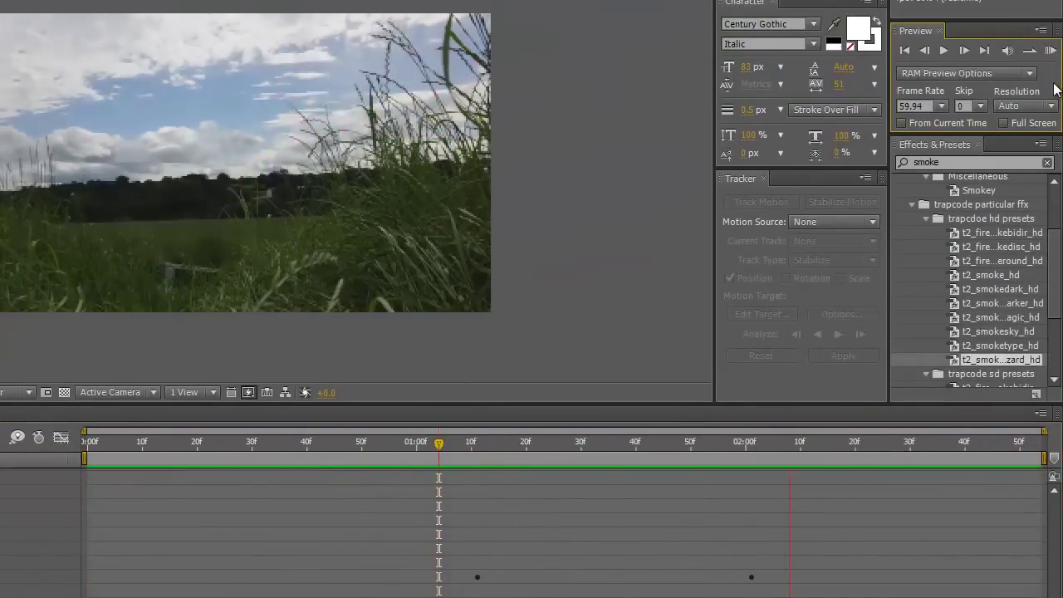
pyautogui.click(1051, 52)
pyautogui.click(1050, 52)
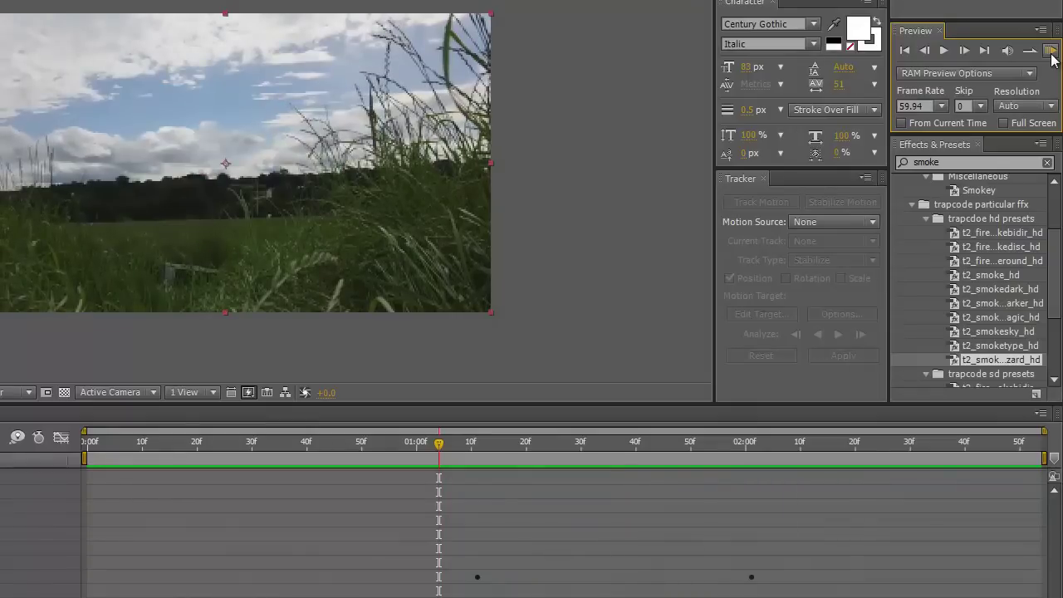
pyautogui.click(843, 444)
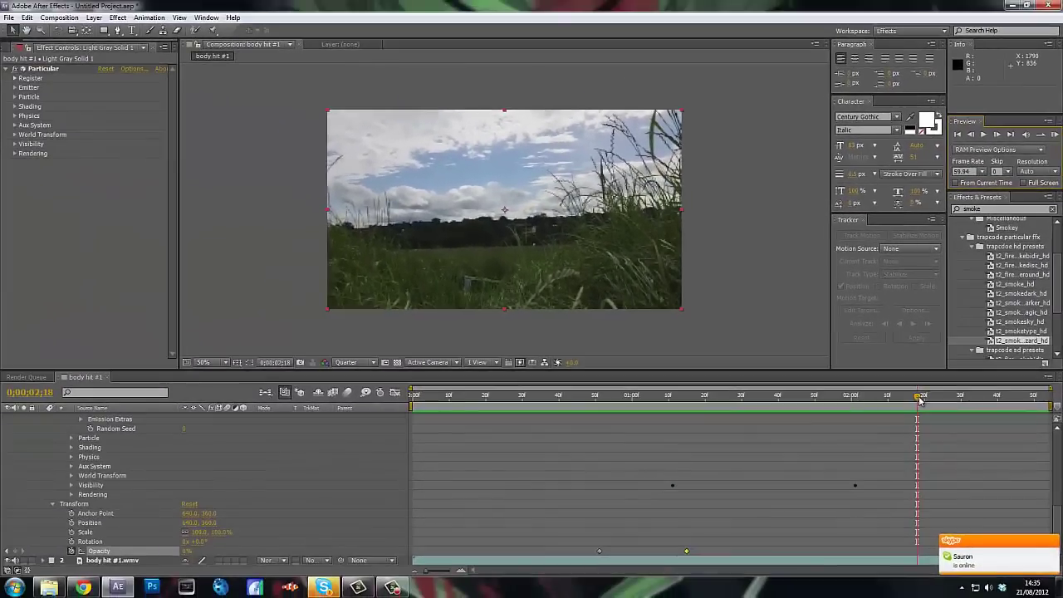
pyautogui.moveTo(920, 401); pyautogui.dragTo(515, 410)
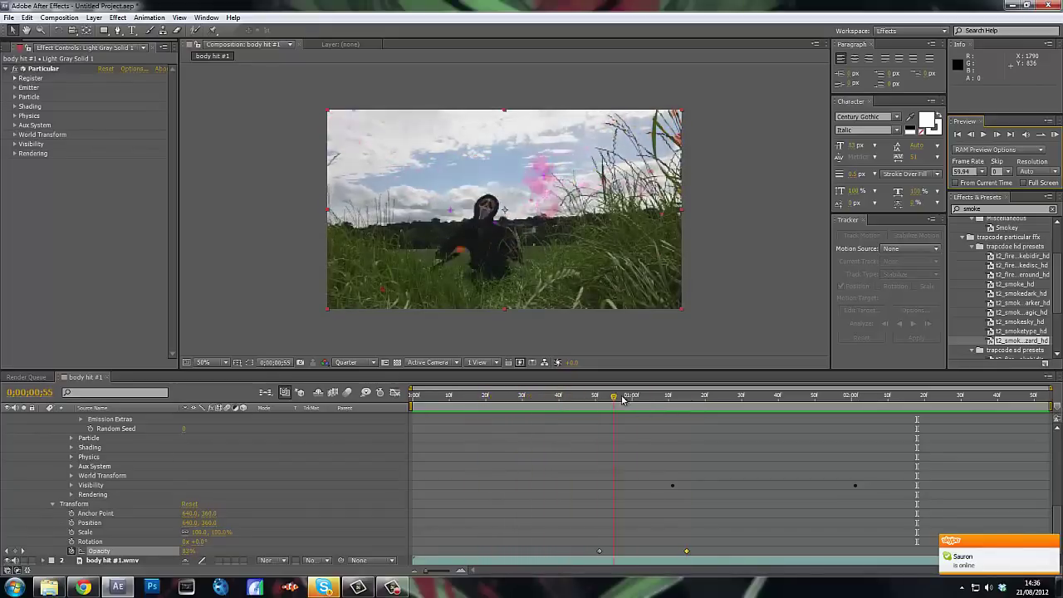
pyautogui.moveTo(666, 395)
pyautogui.mouseDown()
pyautogui.moveTo(686, 394)
pyautogui.moveTo(451, 396)
pyautogui.moveTo(662, 392)
pyautogui.moveTo(602, 406)
pyautogui.moveTo(487, 405)
pyautogui.moveTo(680, 399)
pyautogui.mouseUp()
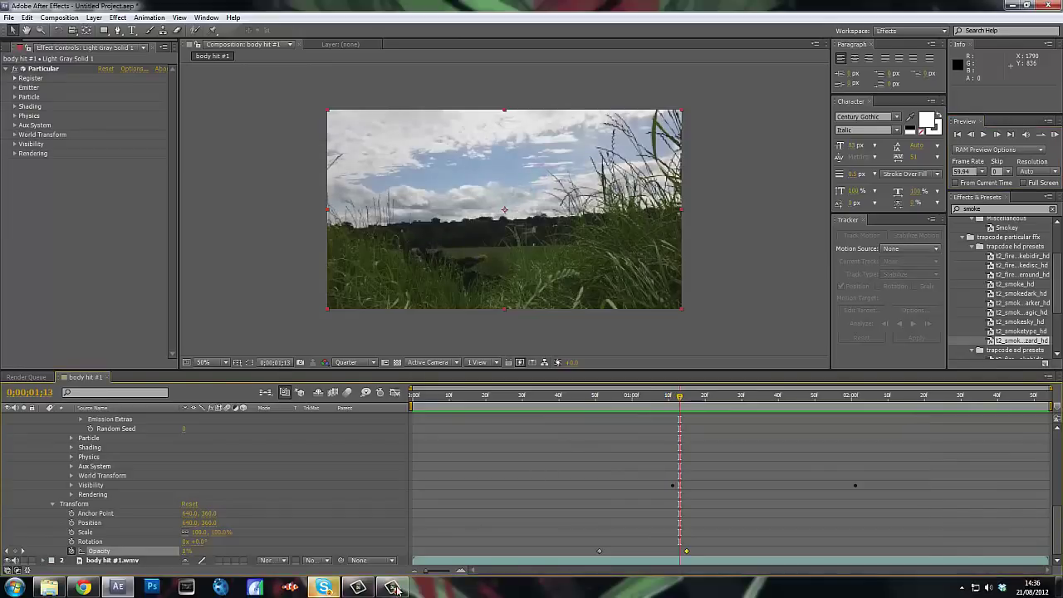